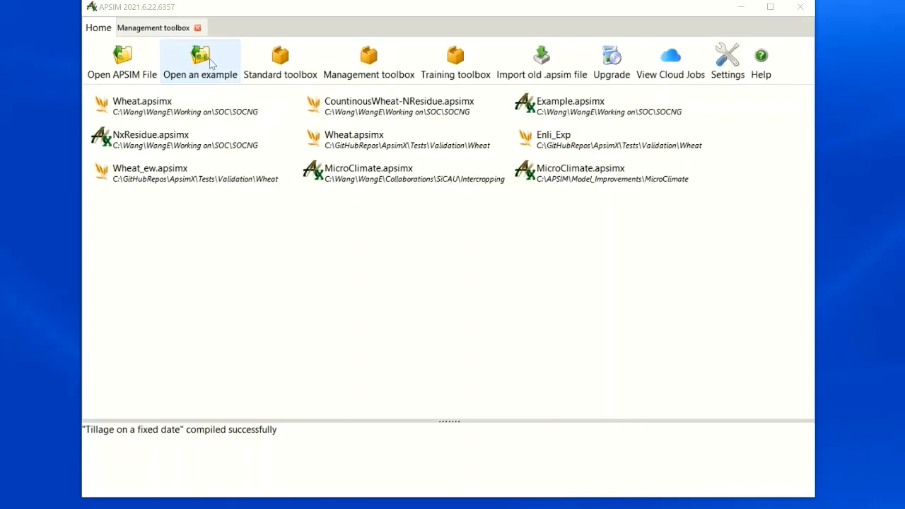
Step: Open the Wheat.apsimx example simulation from the Examples folder
click(205, 60)
scroll(317, 254, down, 2)
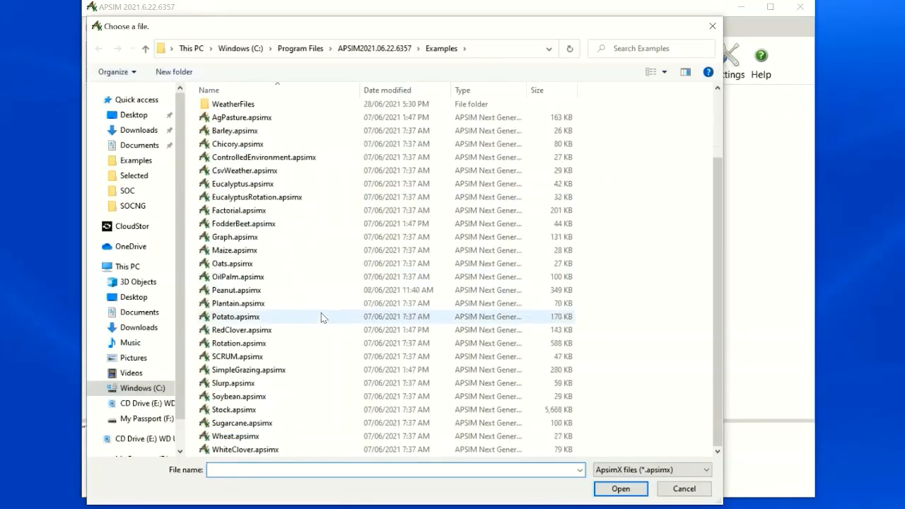
double_click(247, 439)
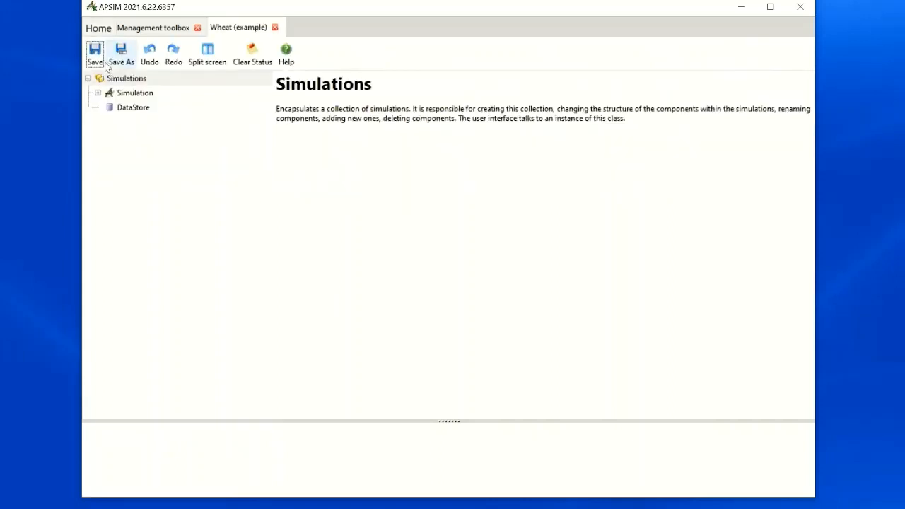
Step: Save the example under the file name Wheat in the SOCNG folder
click(93, 57)
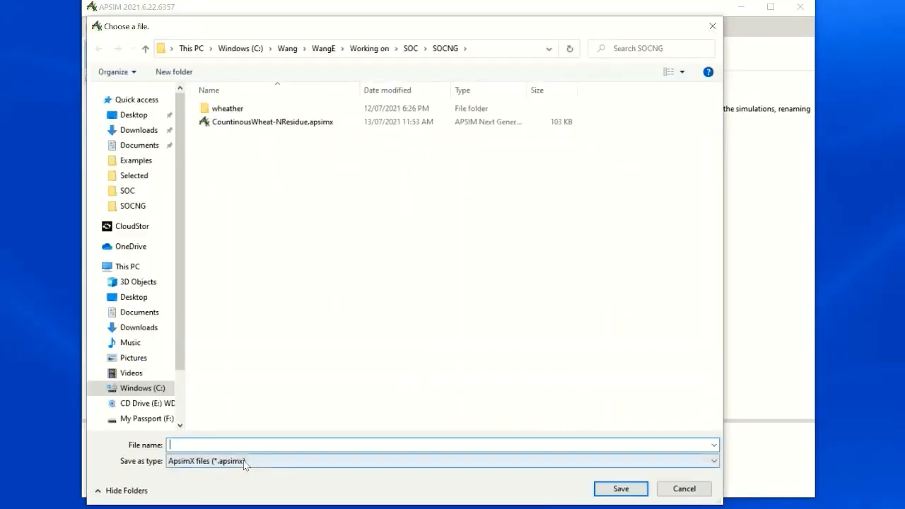
text(Wheat)
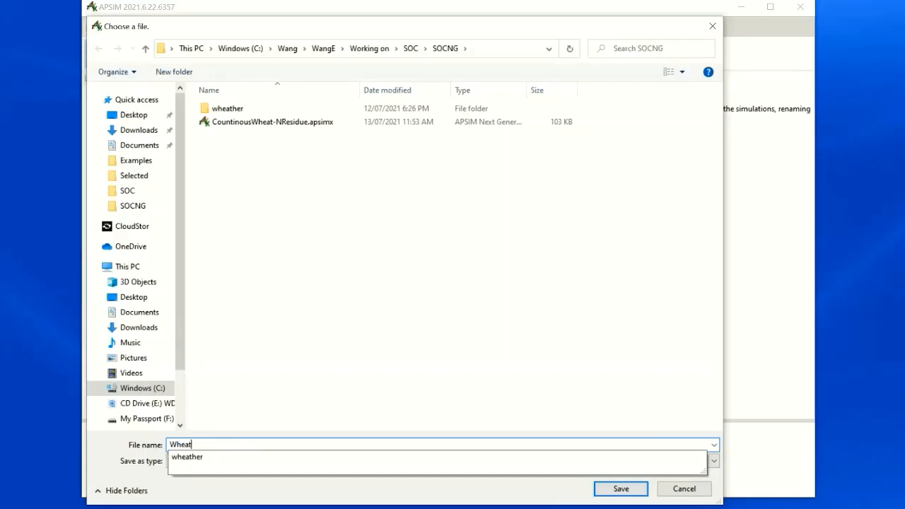
key(Return)
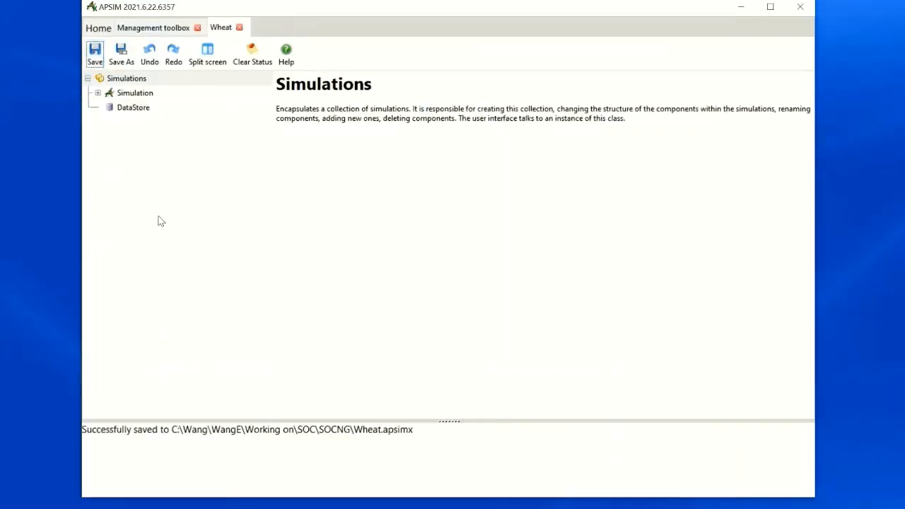
Step: Copy the "Sow on a fixed date" manager from the Management toolbox into the Field node of the Wheat simulation
click(98, 93)
click(108, 165)
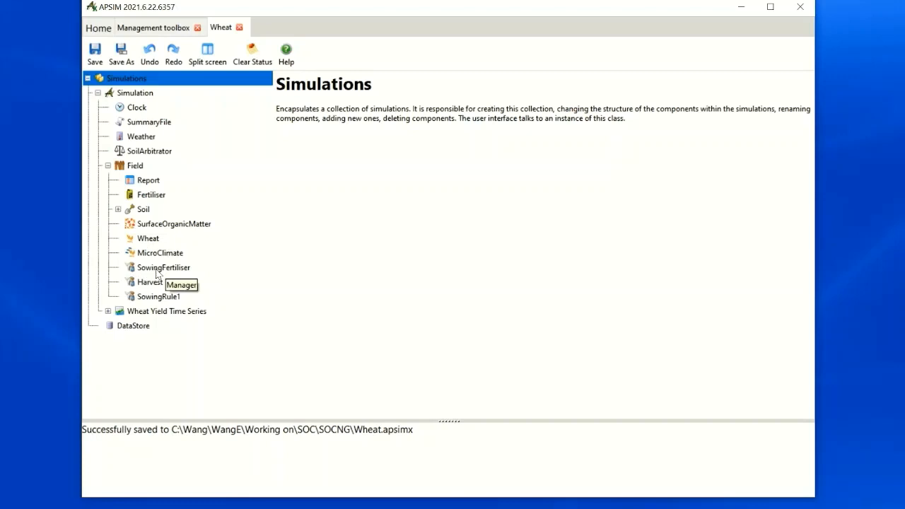
click(154, 28)
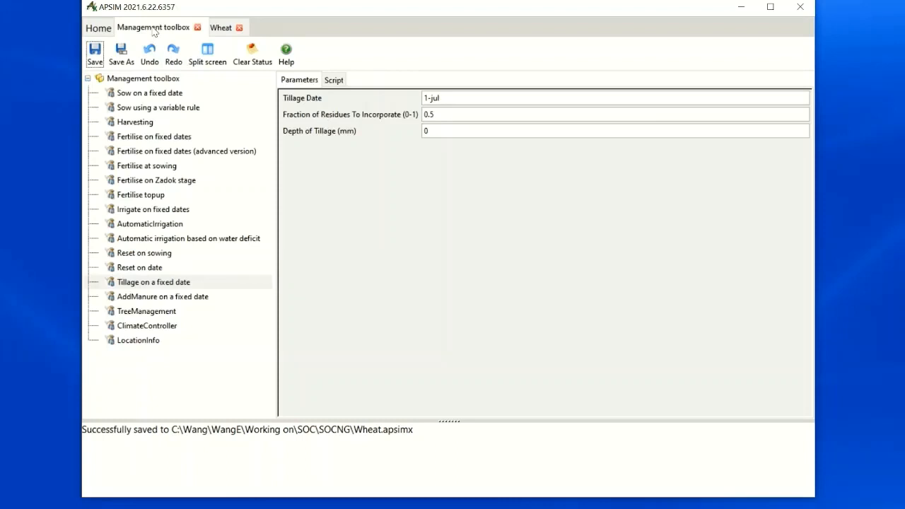
right_click(162, 98)
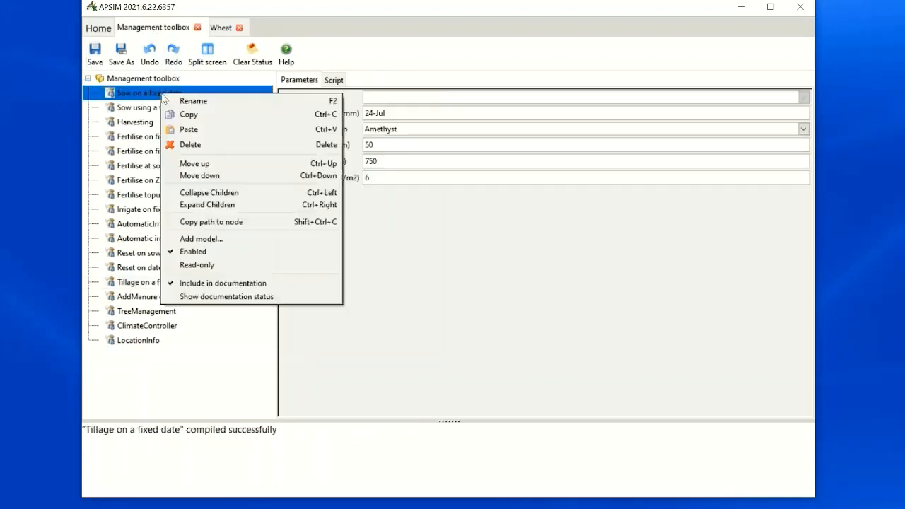
click(208, 114)
click(221, 28)
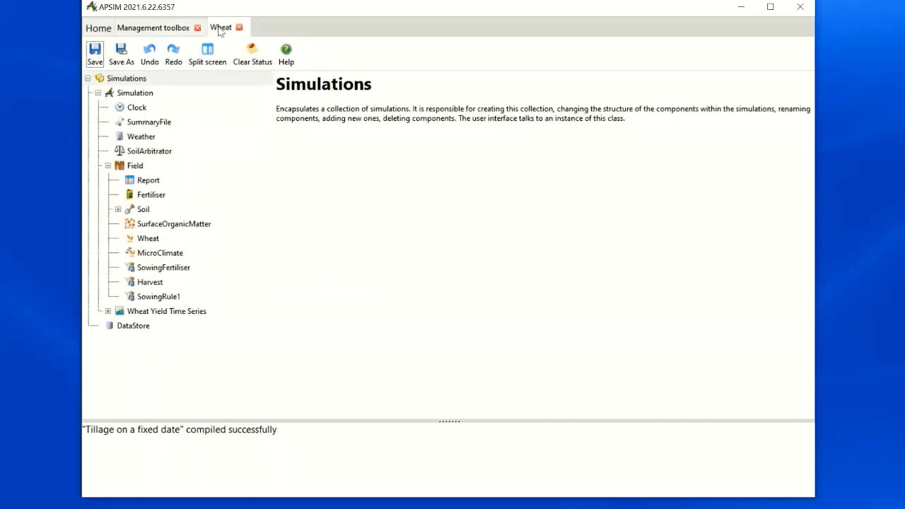
click(135, 168)
right_click(133, 168)
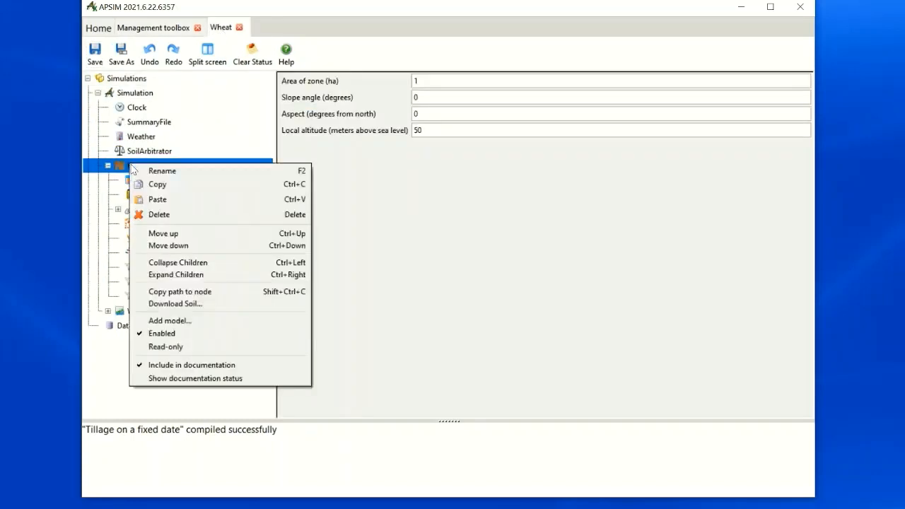
click(140, 202)
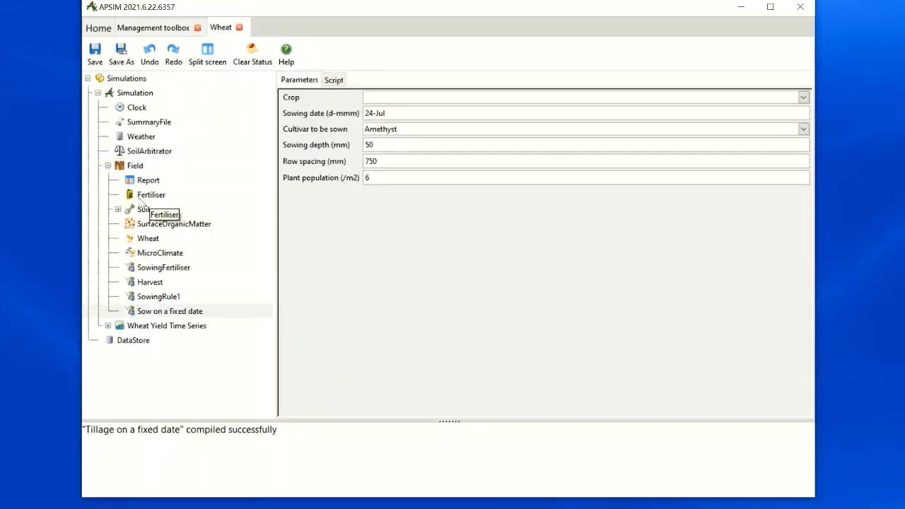
Step: Copy the "Tillage on a fixed date" manager from the Management toolbox into the Wheat simulation's Field node
click(158, 32)
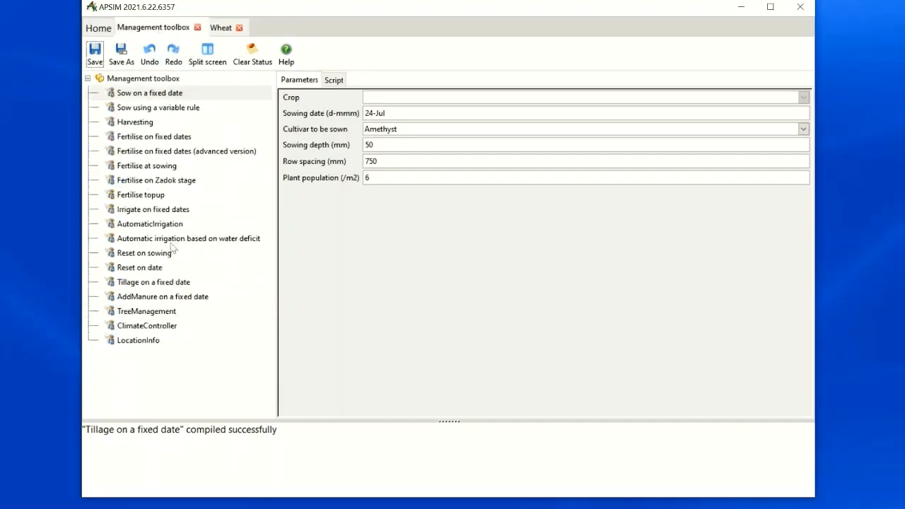
right_click(171, 283)
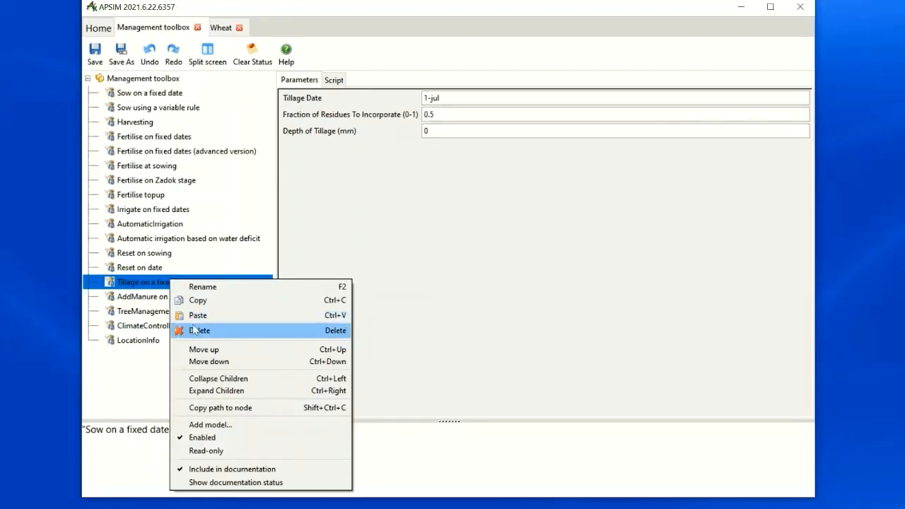
click(200, 306)
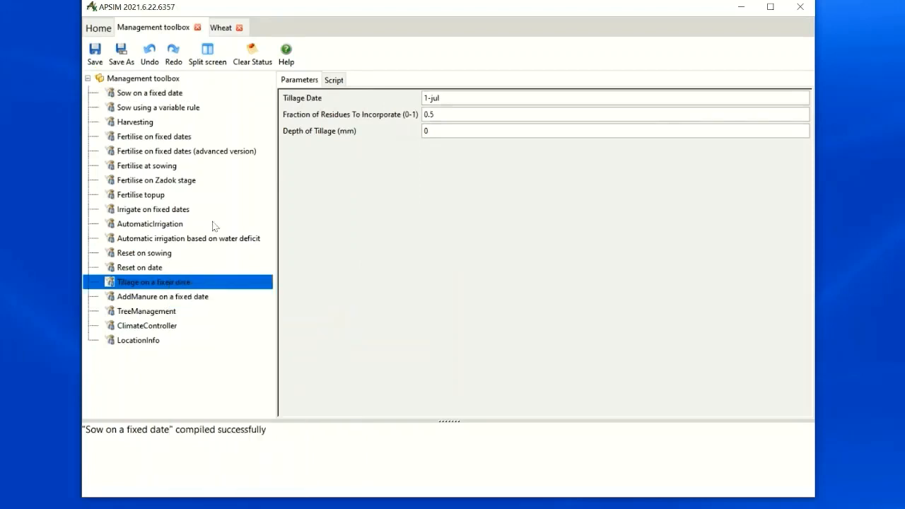
click(221, 32)
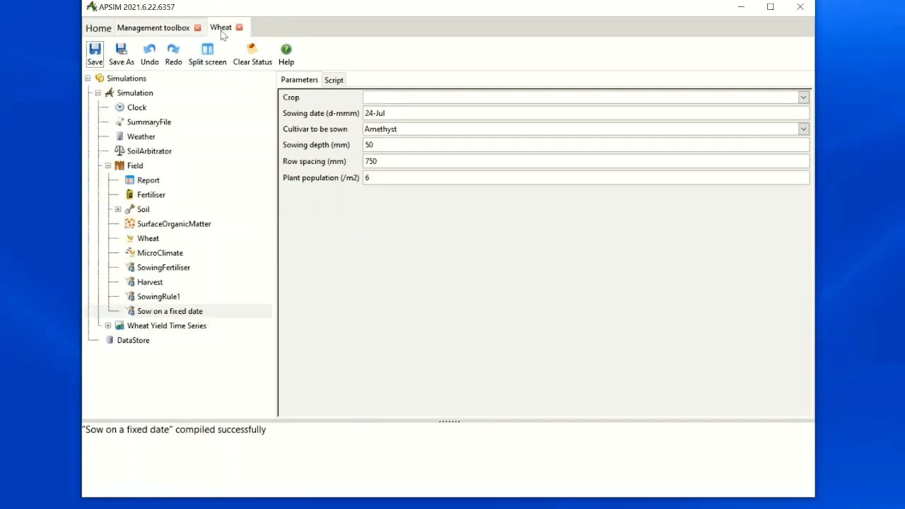
right_click(144, 170)
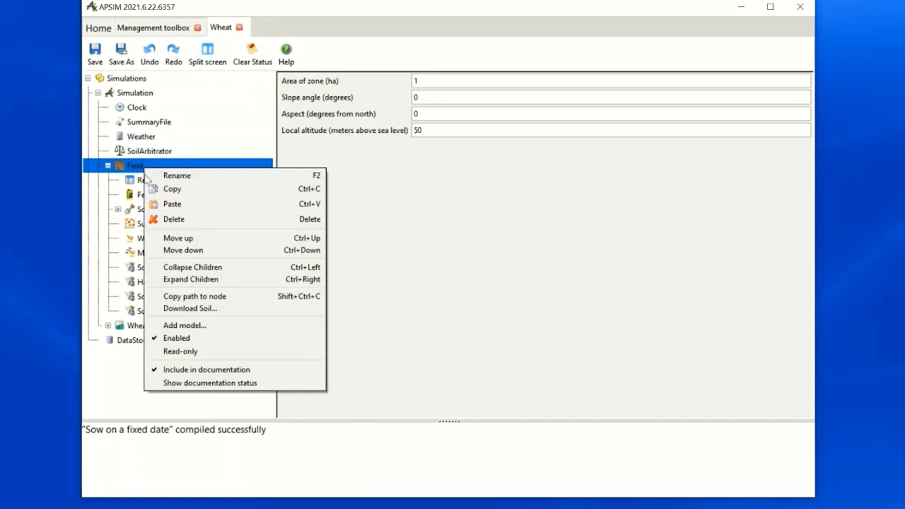
click(169, 204)
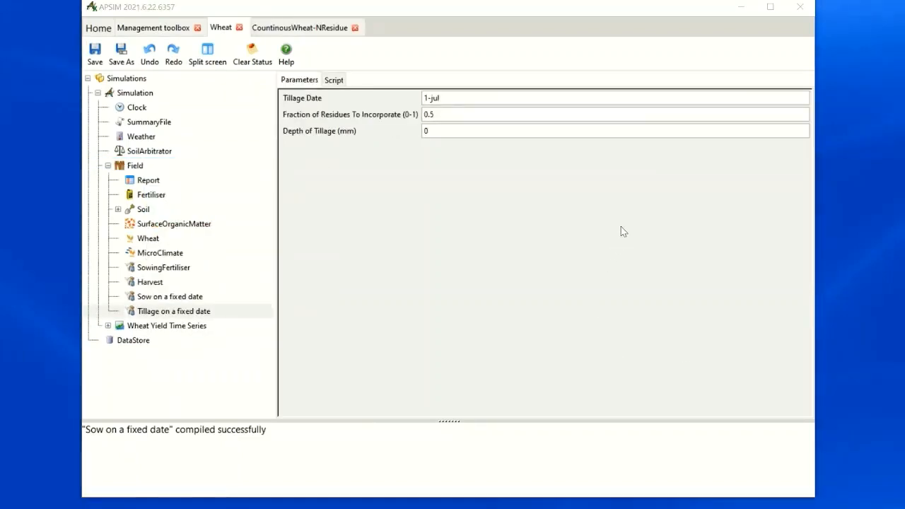
Step: Set fixed-date sowing to Wheat, 20-Mar, cultivar Wedgetail, 30 mm depth, 250 mm row spacing and 150 plants/m2, and delete SowingRule1
click(190, 302)
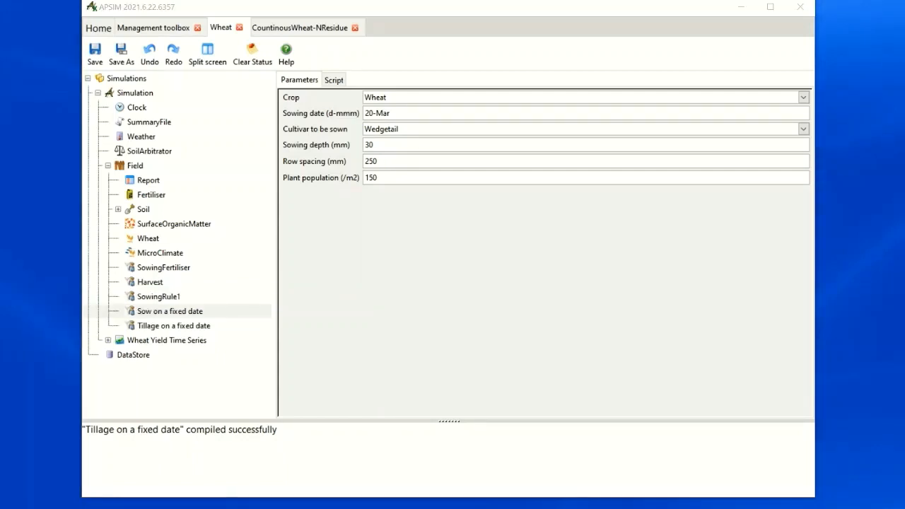
click(164, 298)
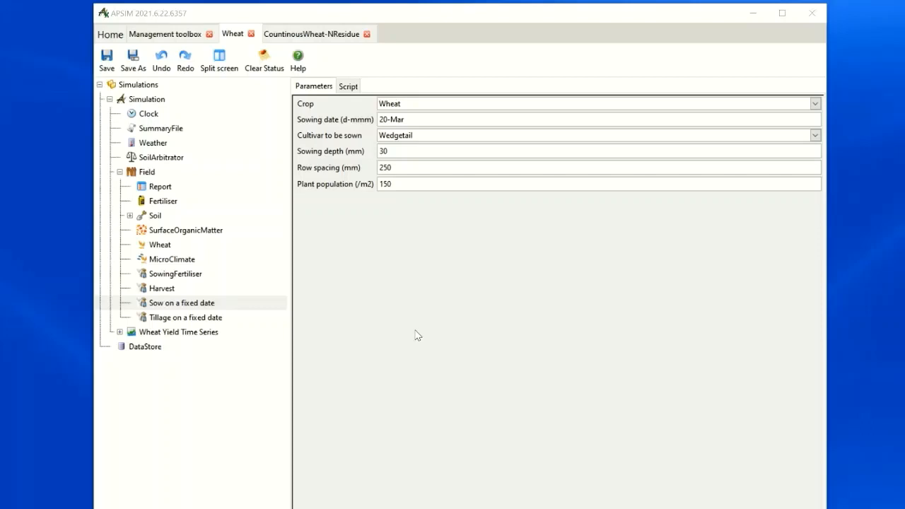
Step: Add an Experiment model from the Factorial group to the top-level Simulations node
right_click(143, 89)
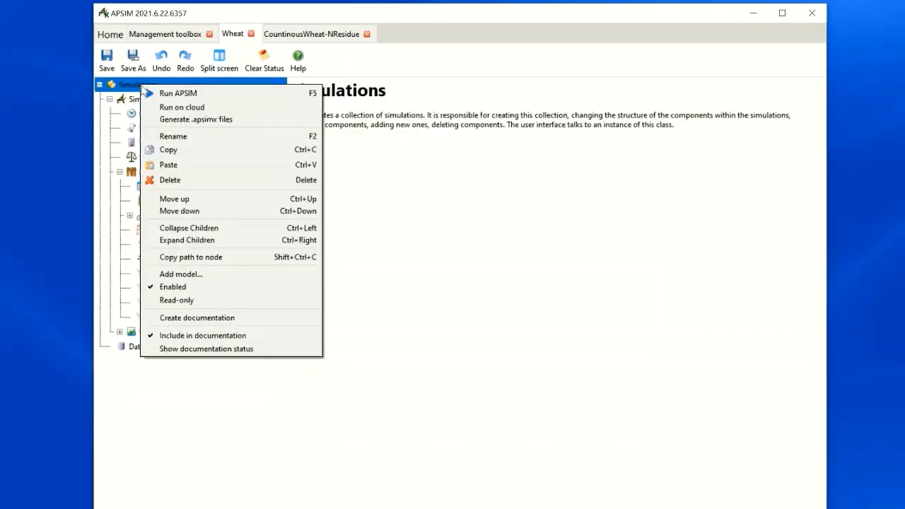
click(203, 275)
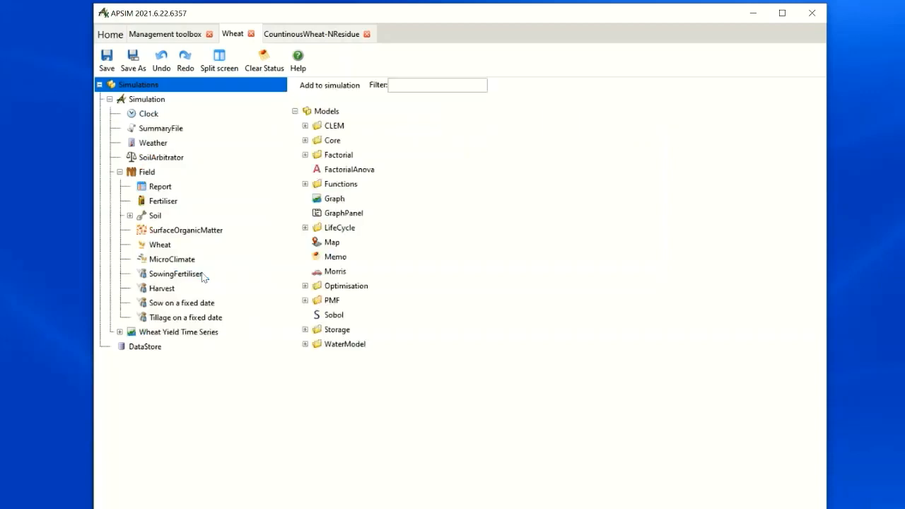
click(305, 154)
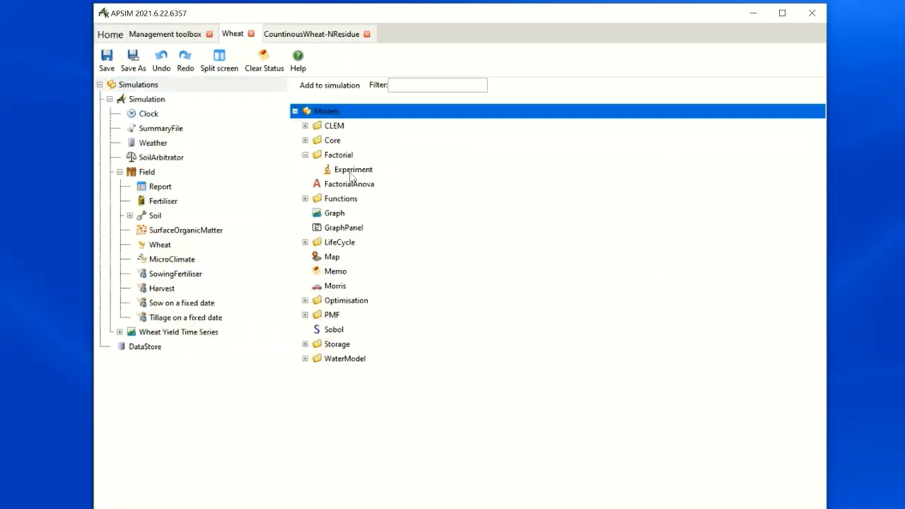
double_click(351, 172)
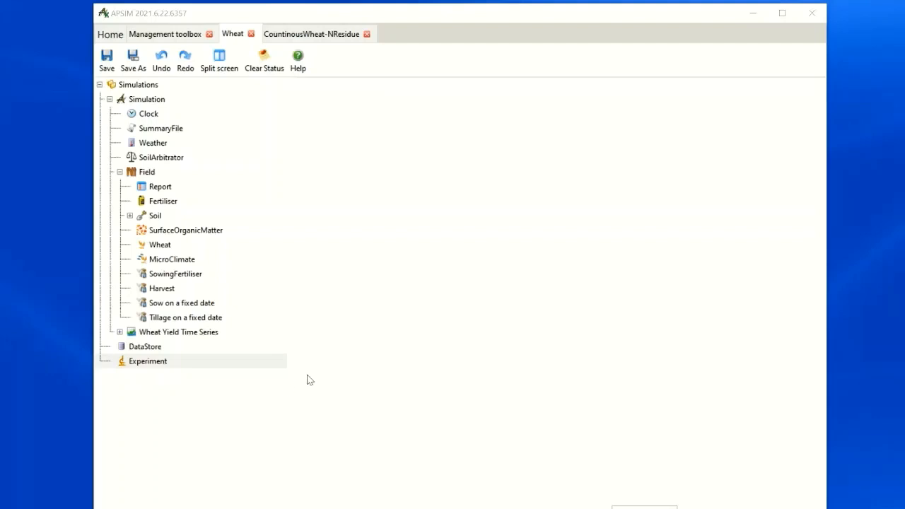
Step: Add a Factors model from the Factorial group under the Experiment node
right_click(152, 363)
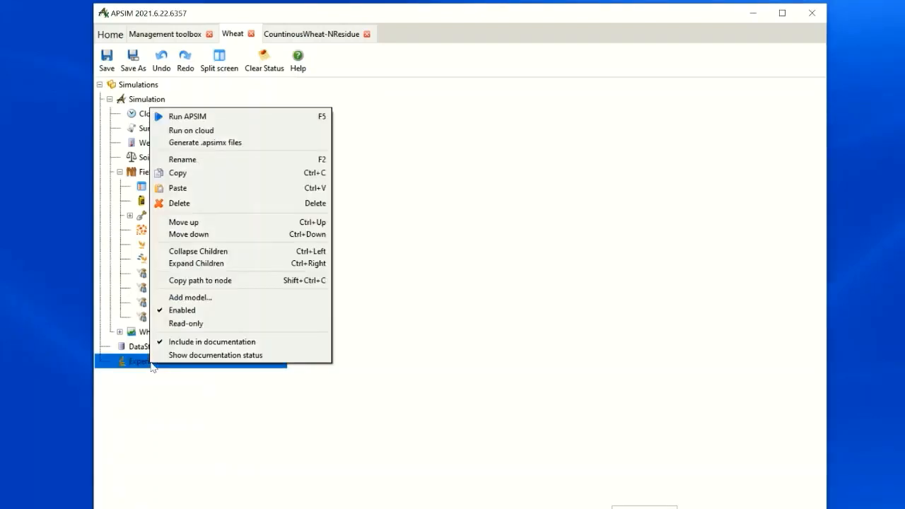
click(183, 298)
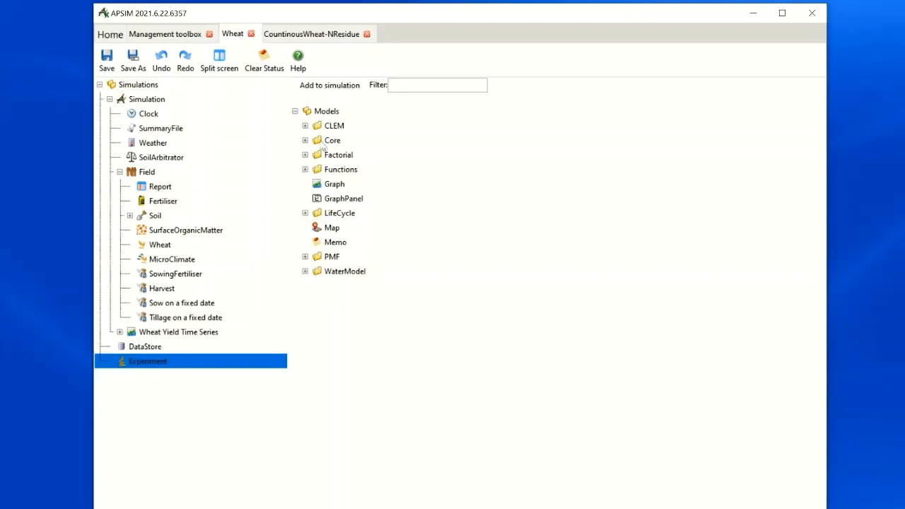
click(305, 155)
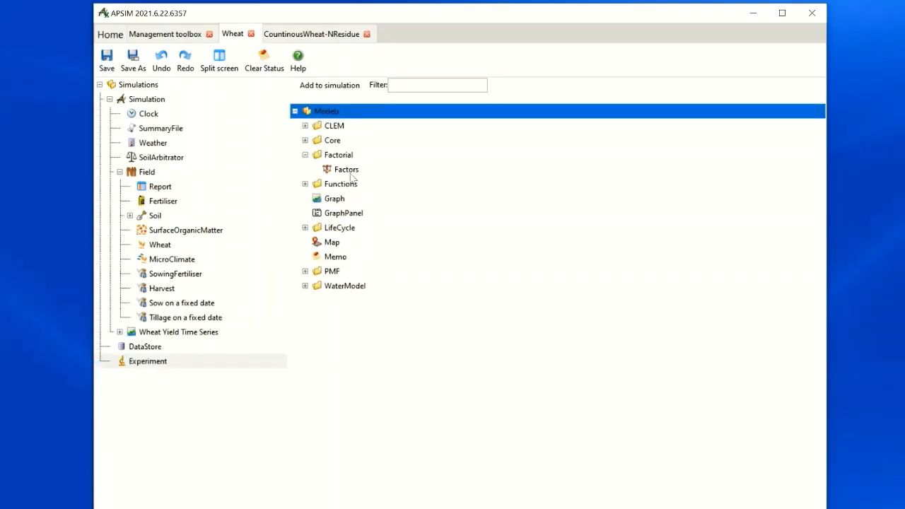
click(351, 174)
double_click(351, 175)
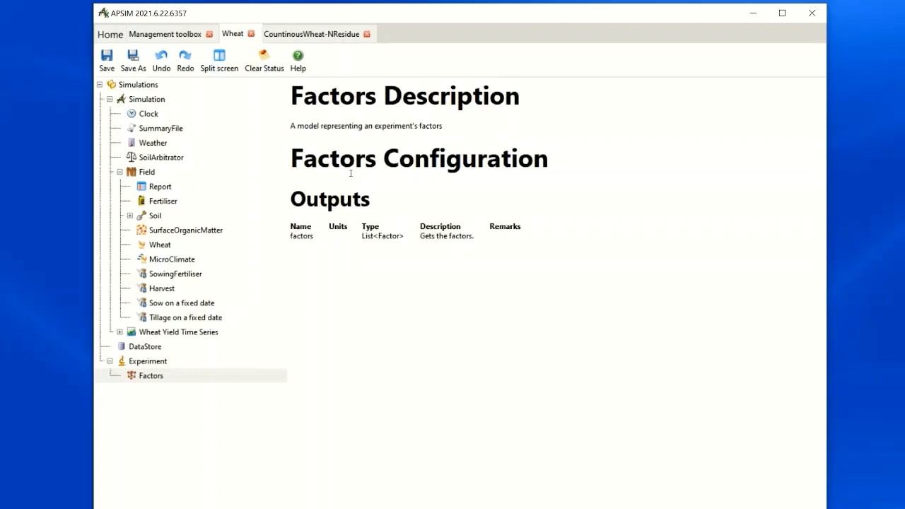
Step: Add a Permutation model from the Factorial group under the Factors node
right_click(153, 376)
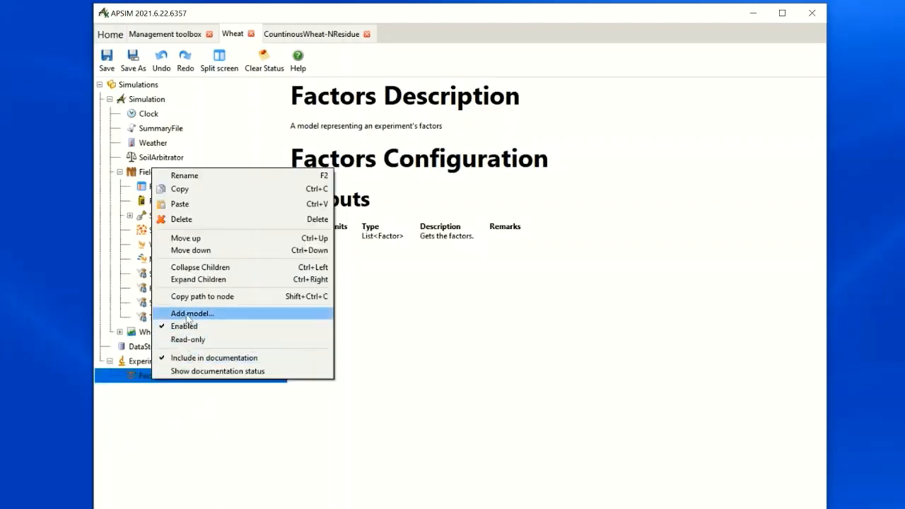
click(182, 313)
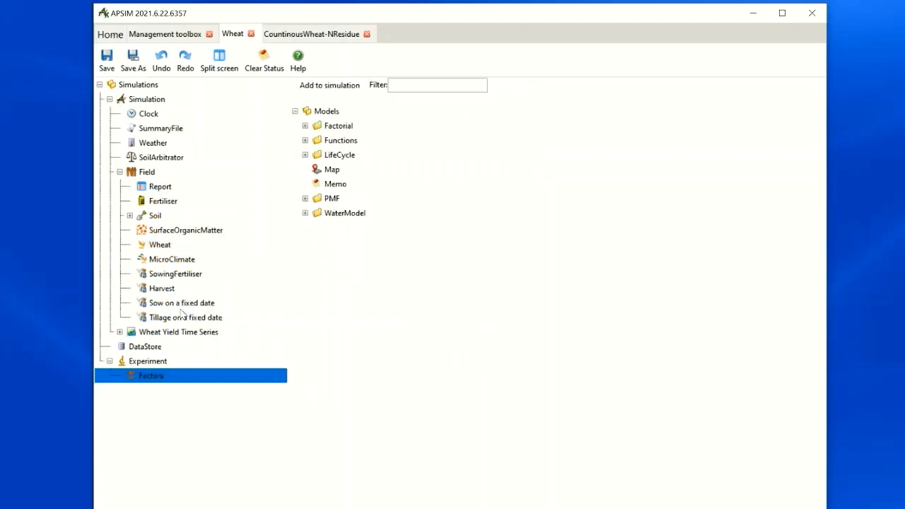
click(305, 126)
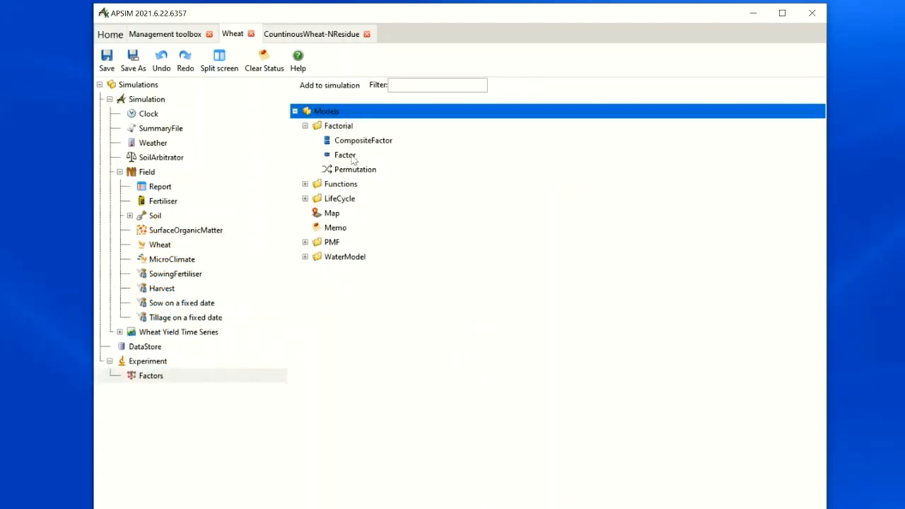
double_click(349, 171)
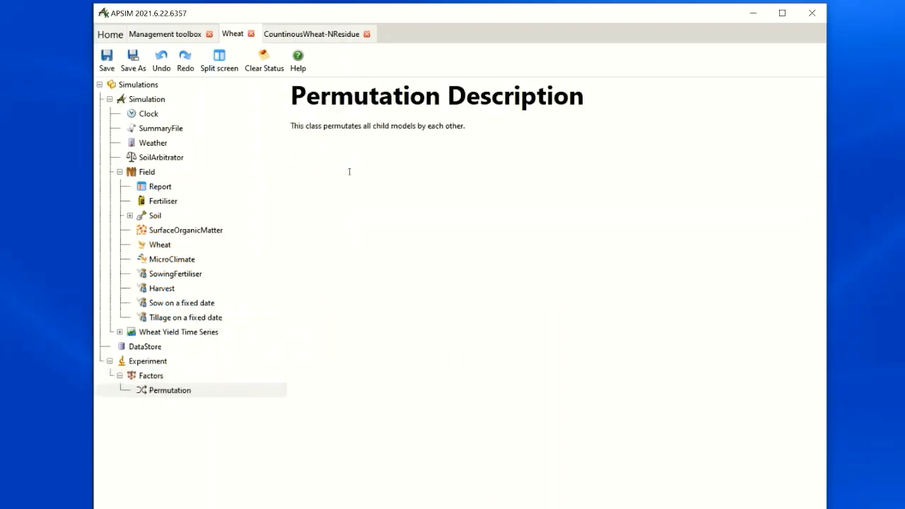
Step: Add a Factor model from the Factorial group under the Permutation node
right_click(162, 390)
click(200, 336)
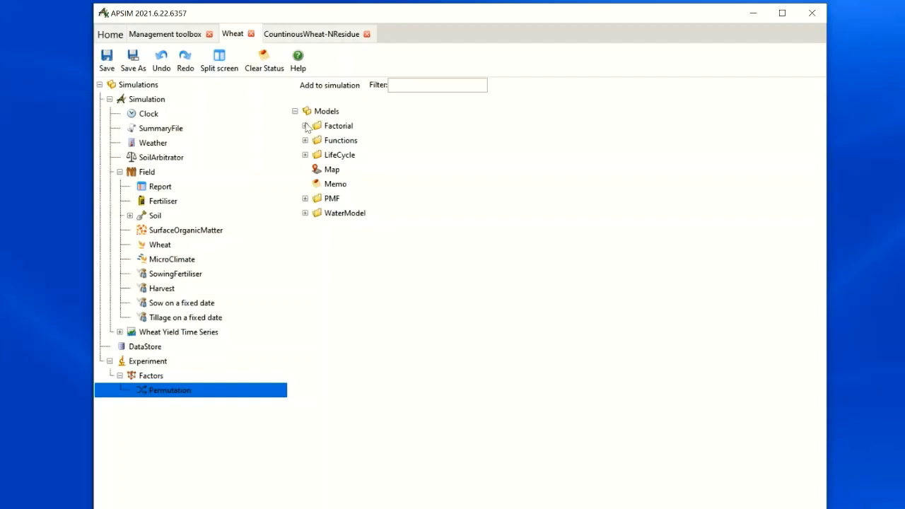
click(305, 126)
double_click(338, 154)
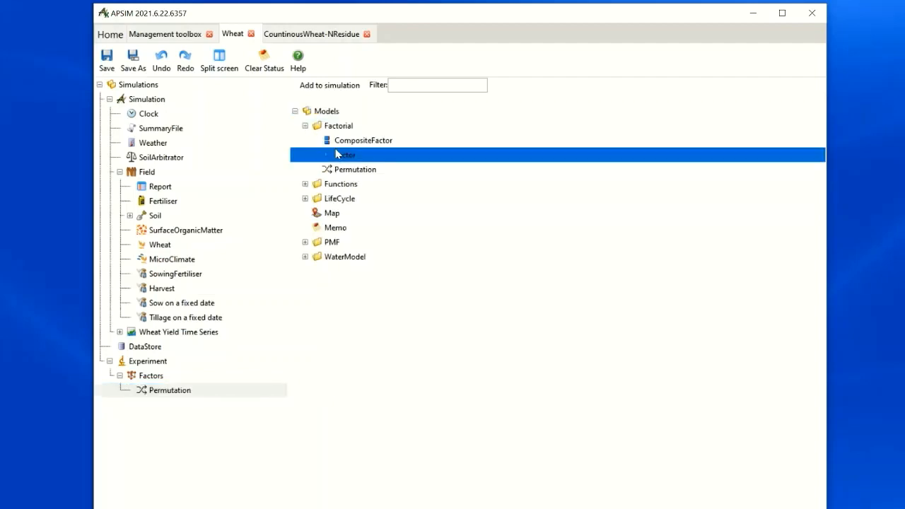
Step: Add a second Factor model from the Factorial group under the Permutation node
right_click(179, 393)
click(221, 328)
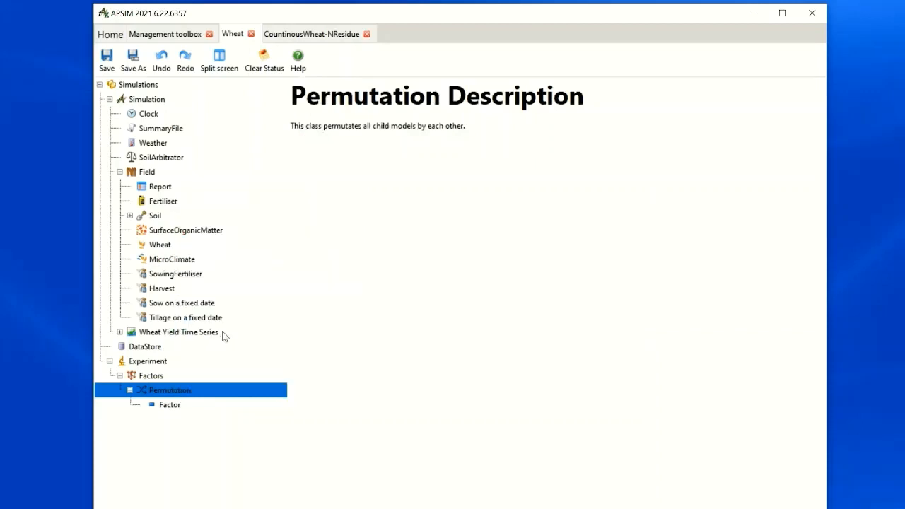
click(313, 129)
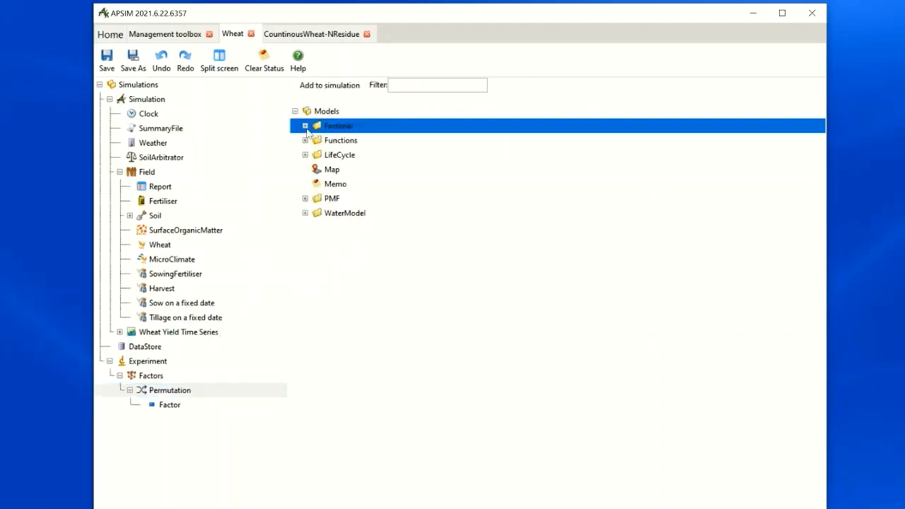
click(304, 126)
double_click(343, 154)
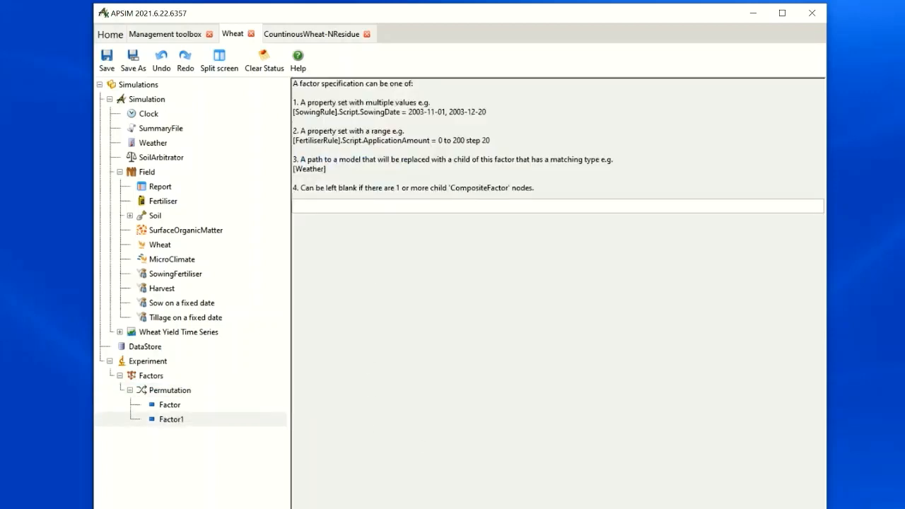
Step: Rename the first factor under the Permutation node as NRate
right_click(170, 405)
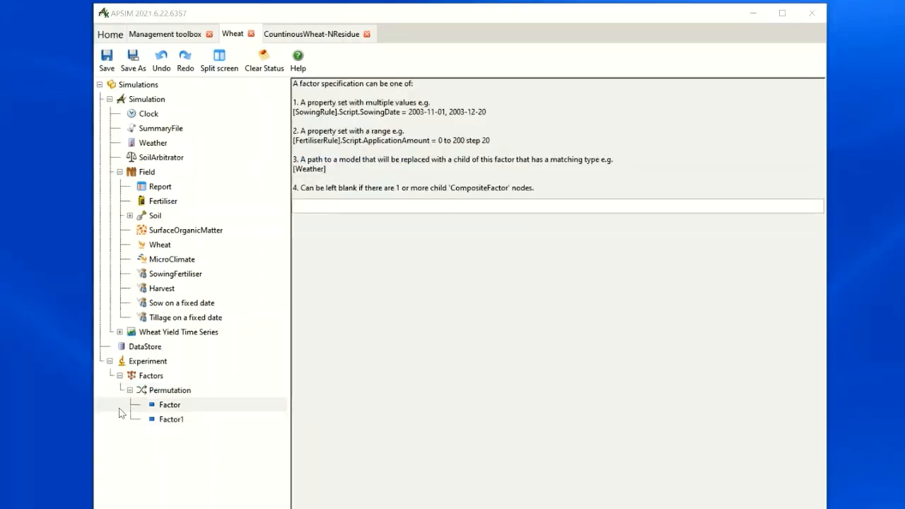
click(175, 409)
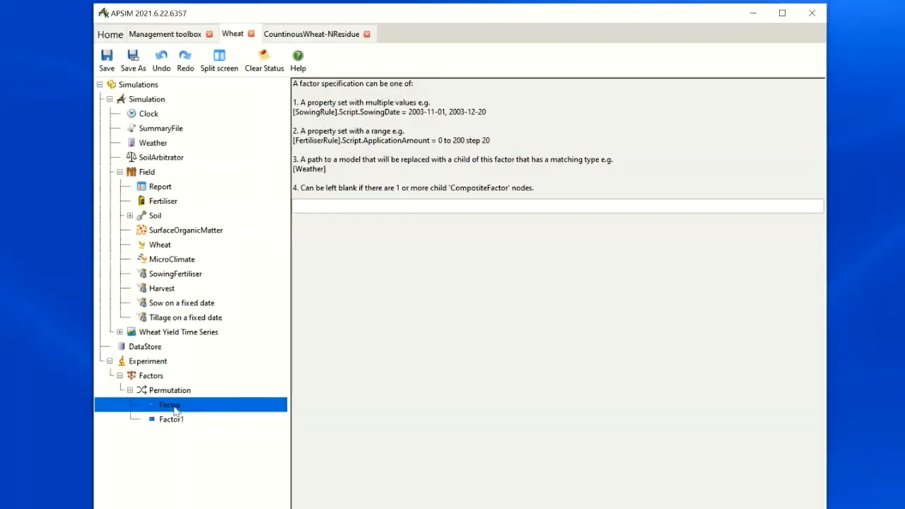
click(176, 409)
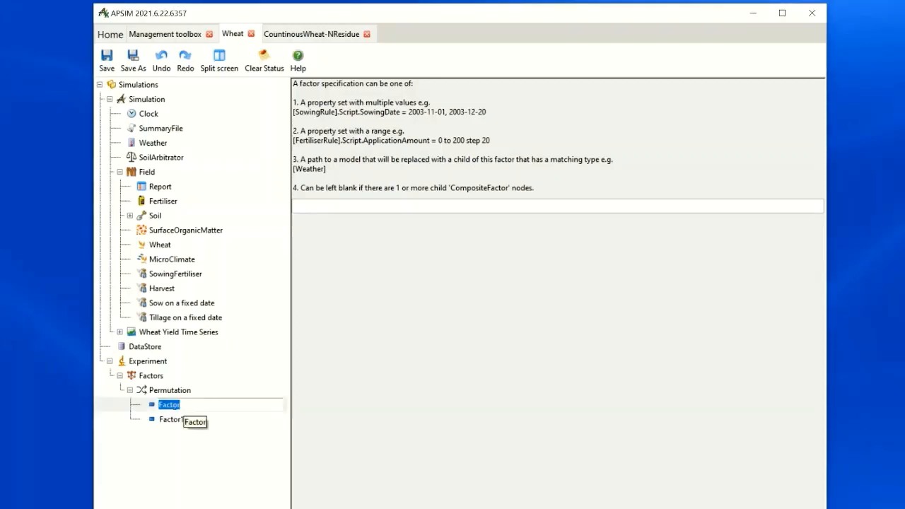
text(NRate)
key(Return)
Step: Rename the second factor under the Permutation node as Residue
click(183, 424)
click(184, 422)
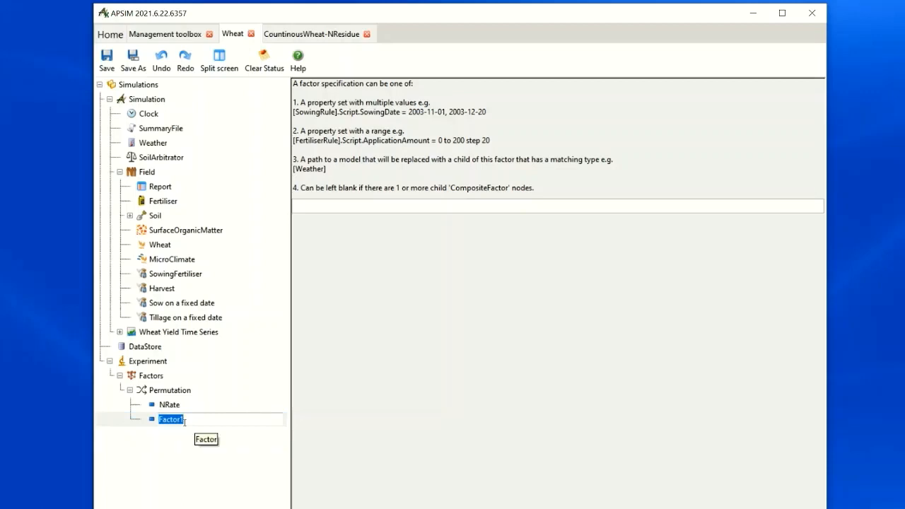
text(Rs)
text(sidue)
key(Return)
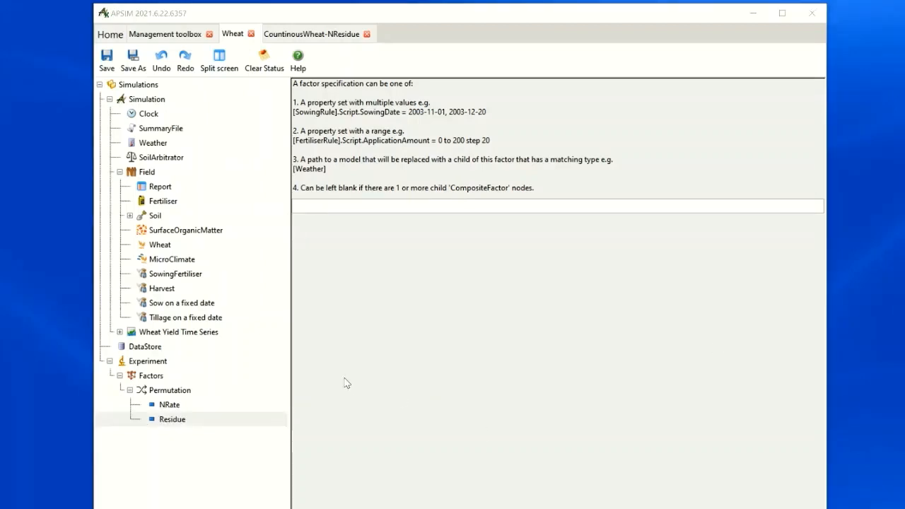
Step: Copy the SowingFertiliser manager from the Field node into the NRate factor
click(170, 406)
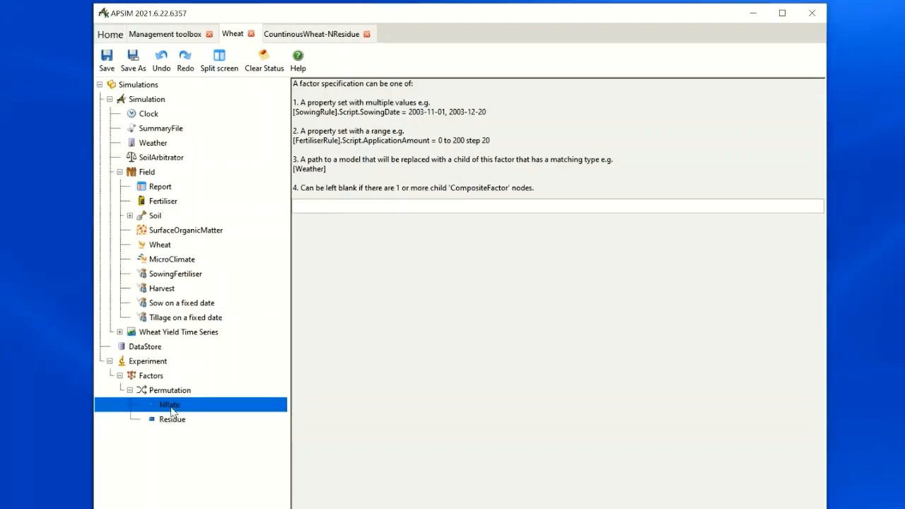
click(170, 405)
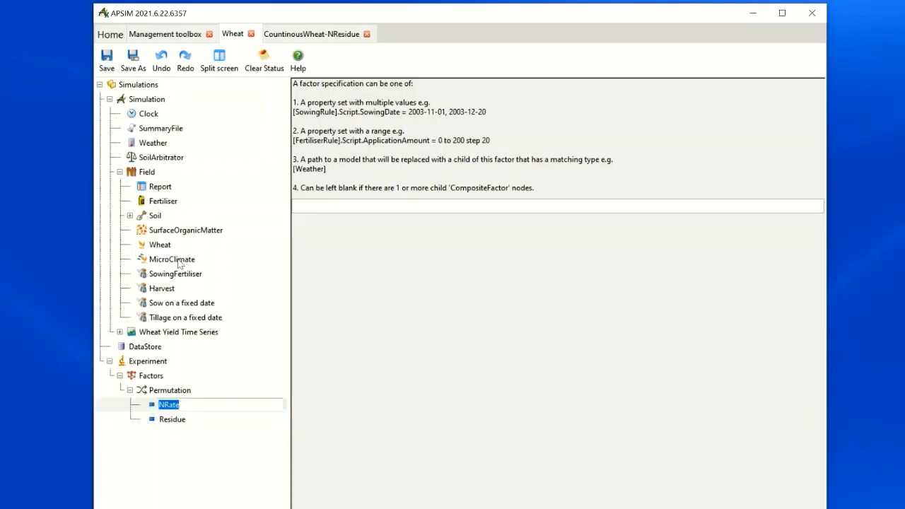
drag(178, 275, 174, 407)
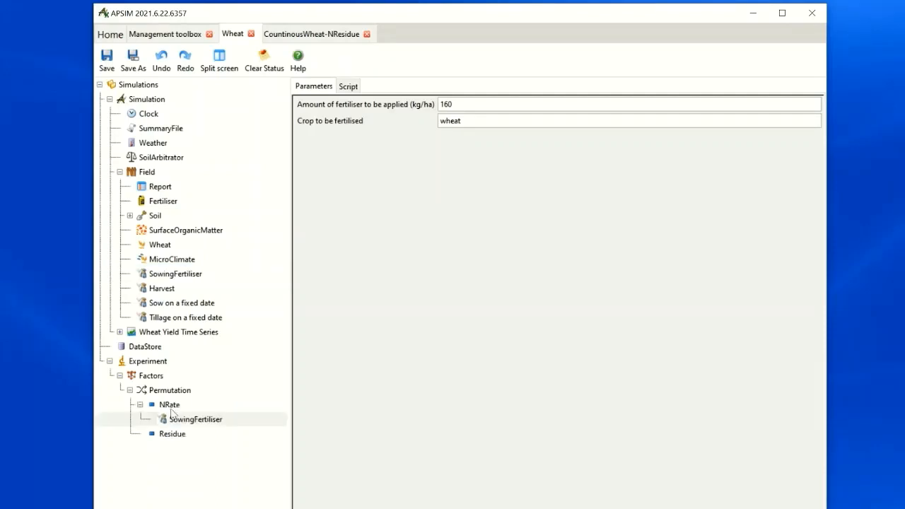
Step: Rename the SowingFertiliser copy under NRate as N0 and set its fertiliser amount to 0 kg/ha
click(233, 425)
drag(233, 423, 146, 423)
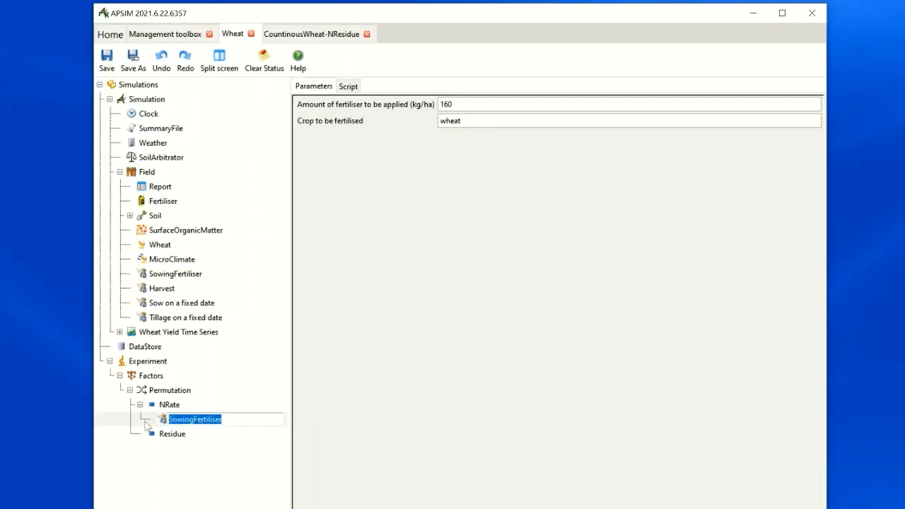
text(N0)
key(Return)
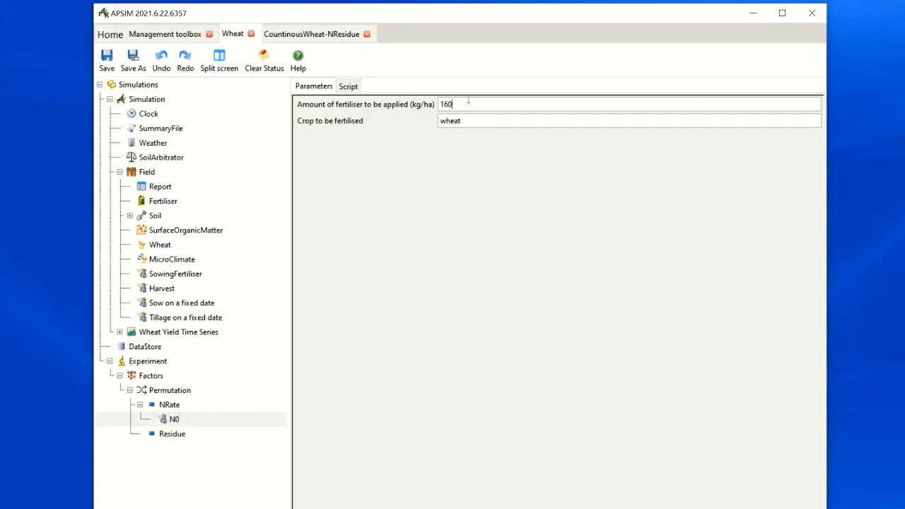
drag(468, 100, 434, 105)
text(0)
Step: Duplicate N0 within the NRate factor as N50, with a fertiliser amount of 50 kg/ha
mouse_move(174, 420)
mouse_down()
mouse_move(225, 417)
mouse_move(176, 409)
mouse_up()
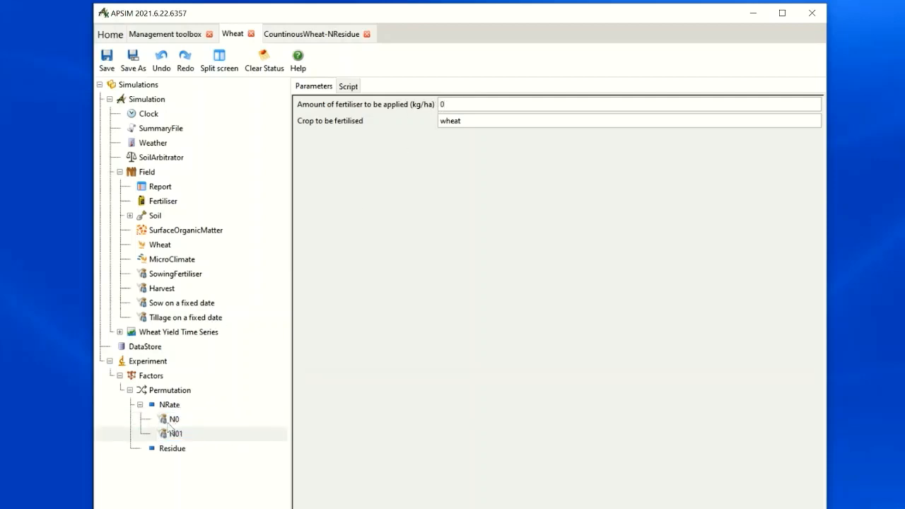
click(176, 434)
click(190, 434)
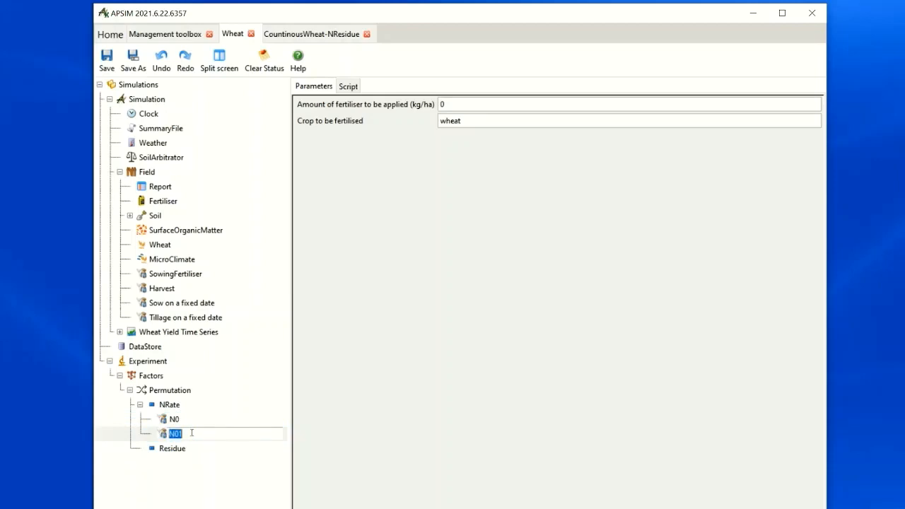
drag(191, 433, 169, 428)
text(N50)
key(Return)
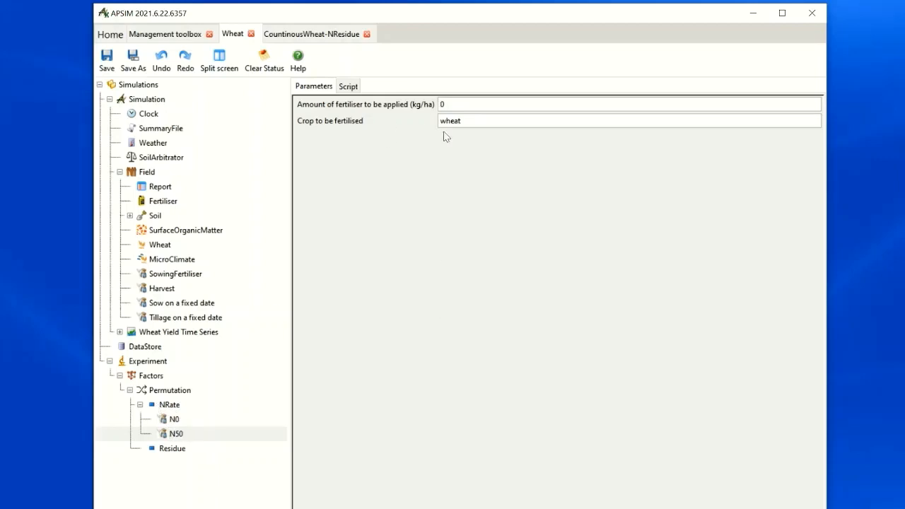
text(5)
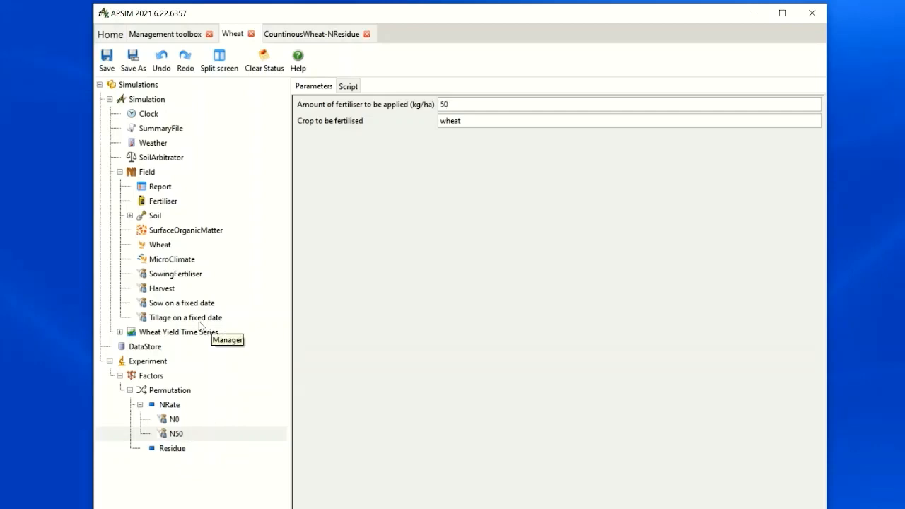
Step: Copy the Tillage on a fixed date manager into the Residue factor and rename the copy R0
click(196, 323)
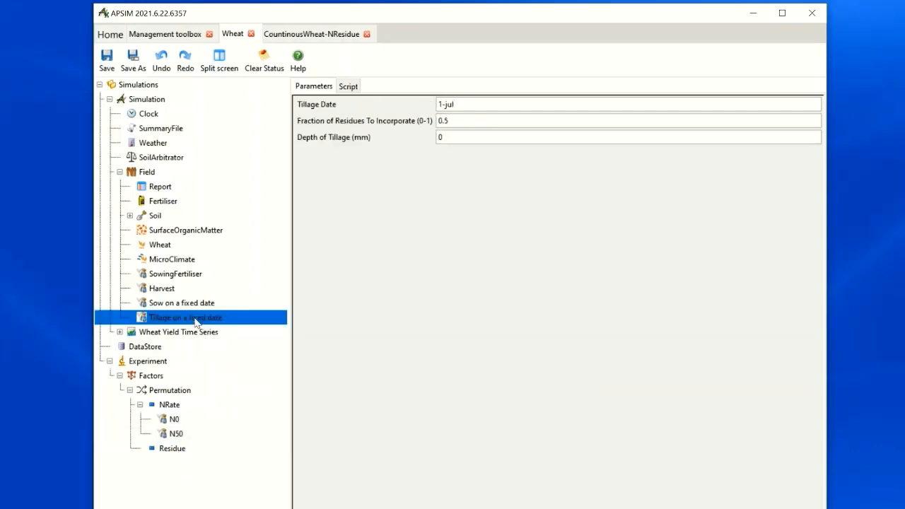
drag(197, 322, 174, 450)
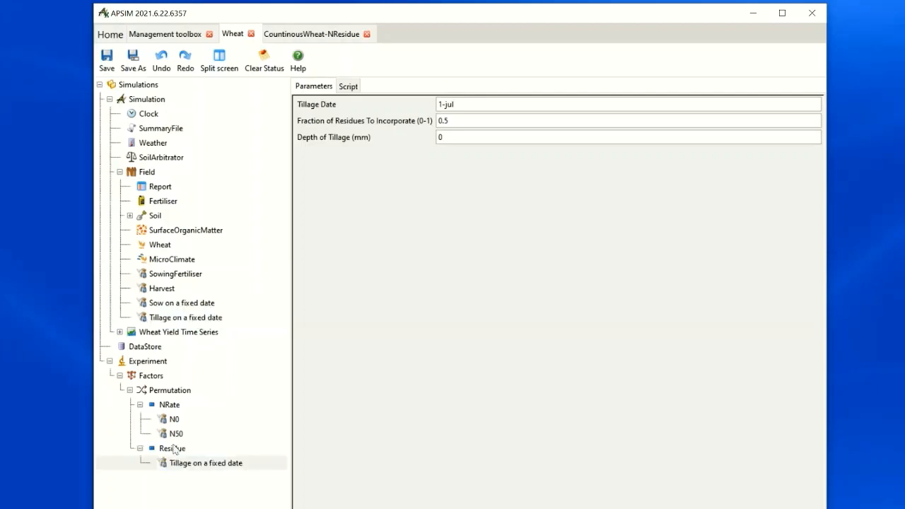
click(184, 468)
click(183, 467)
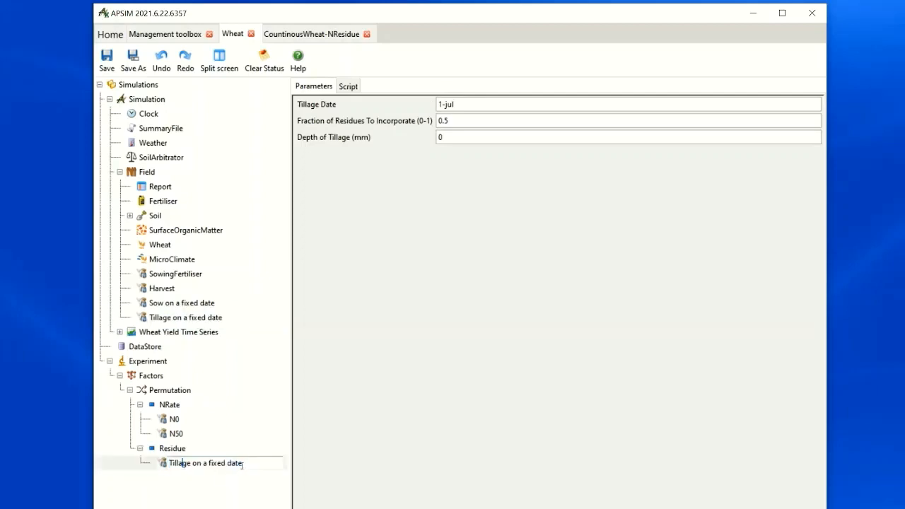
drag(241, 464, 159, 464)
text(R0)
key(Return)
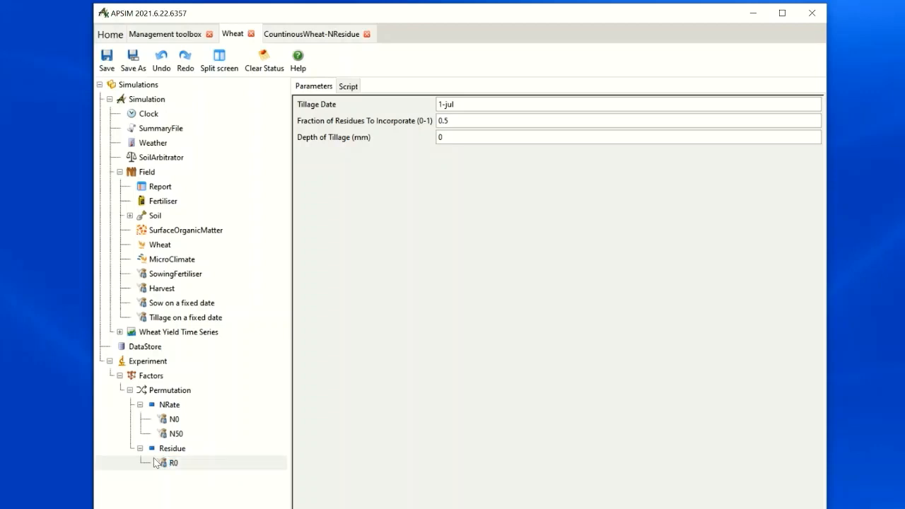
Step: Duplicate R0 within the Residue factor and name the copy R50
mouse_move(171, 463)
mouse_down()
mouse_move(185, 446)
mouse_move(174, 450)
mouse_up()
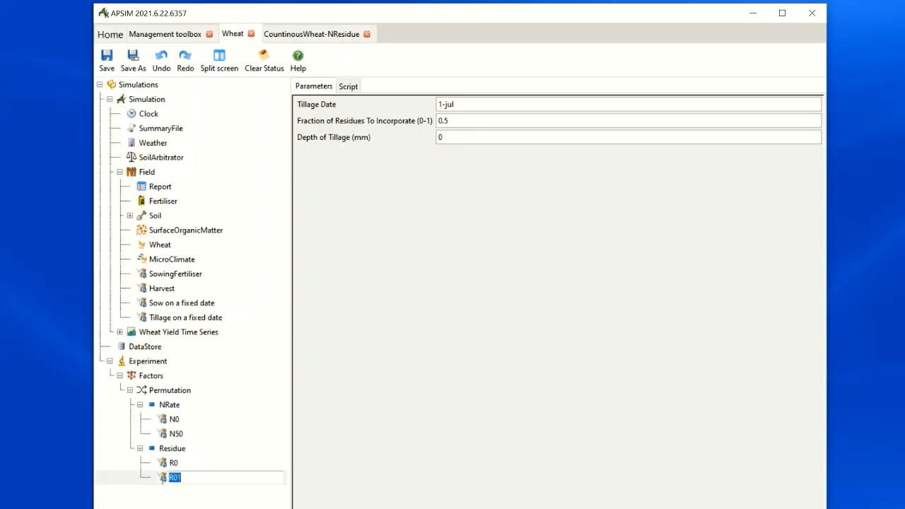
text(R50)
key(Return)
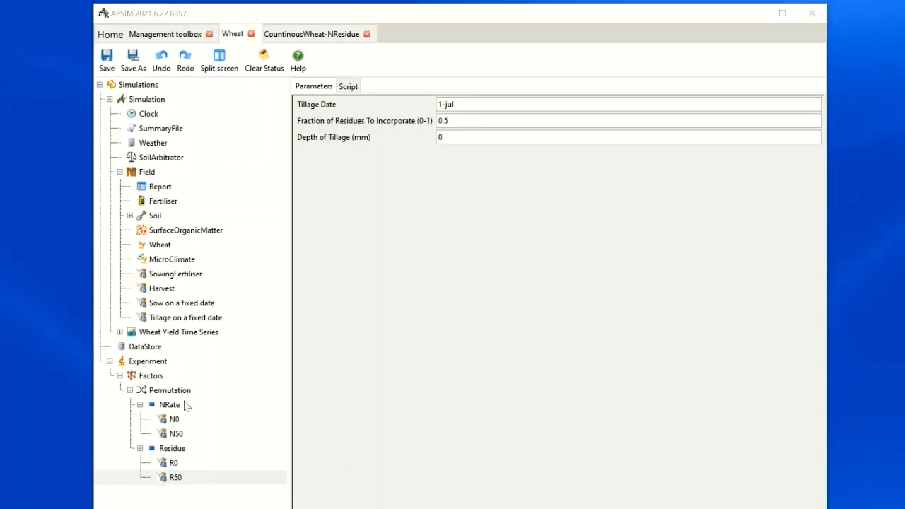
Step: Examine the fertiliser amounts of the Nrate levels in the CountinousWheat-NResidue file
click(319, 35)
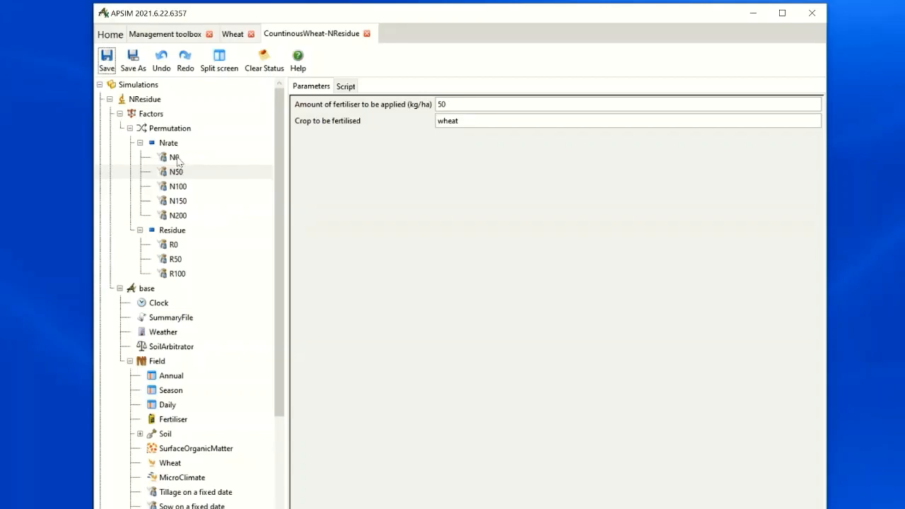
click(174, 157)
click(188, 187)
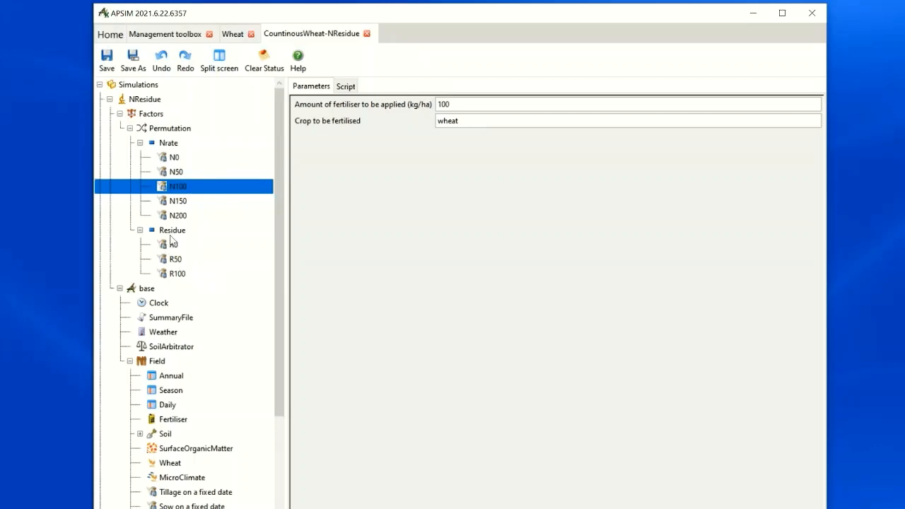
Step: Examine the tillage parameters of the Residue factor's levels in CountinousWheat-NResidue, including the script of R50
click(170, 231)
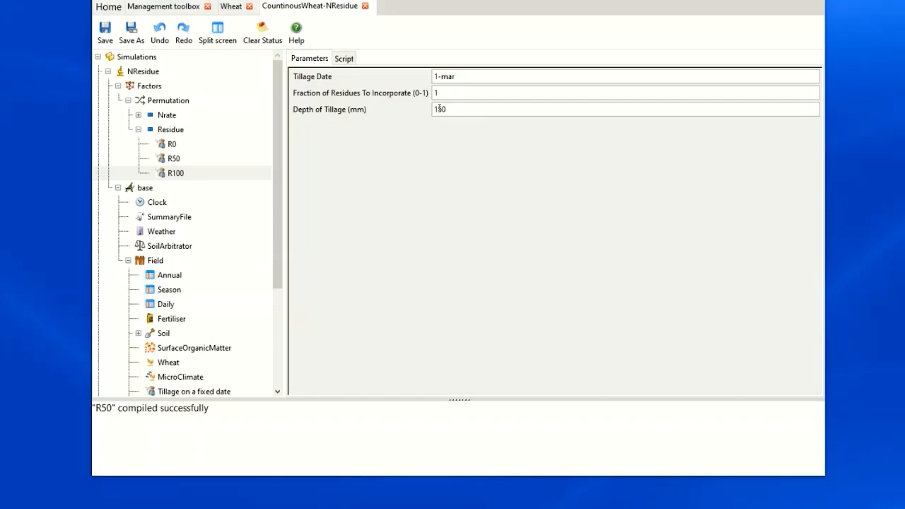
click(172, 144)
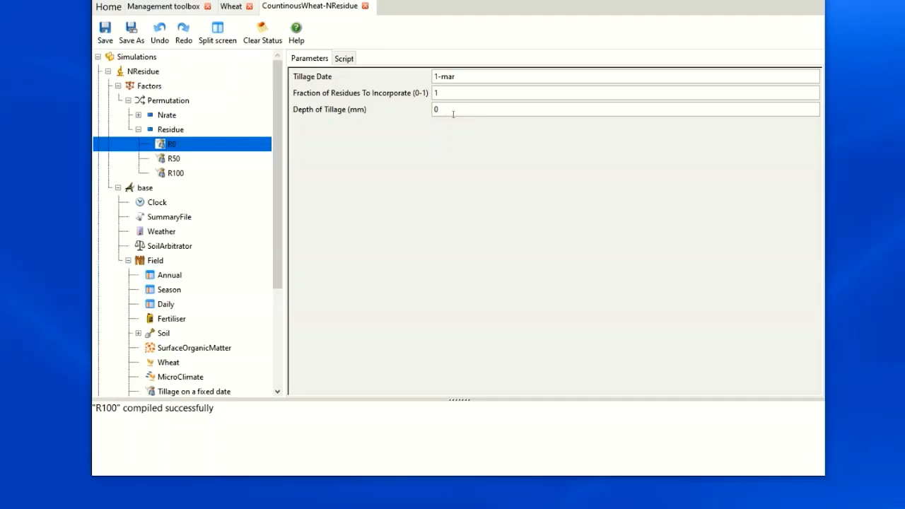
click(173, 158)
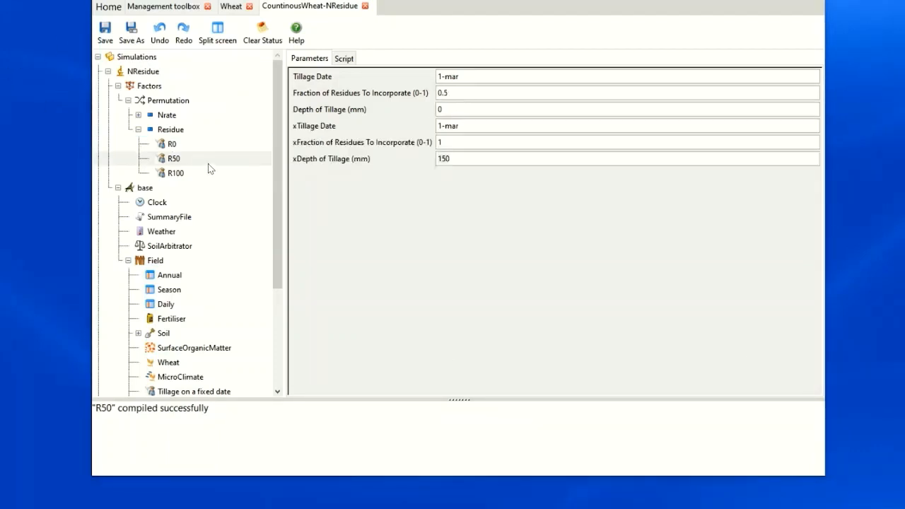
click(336, 59)
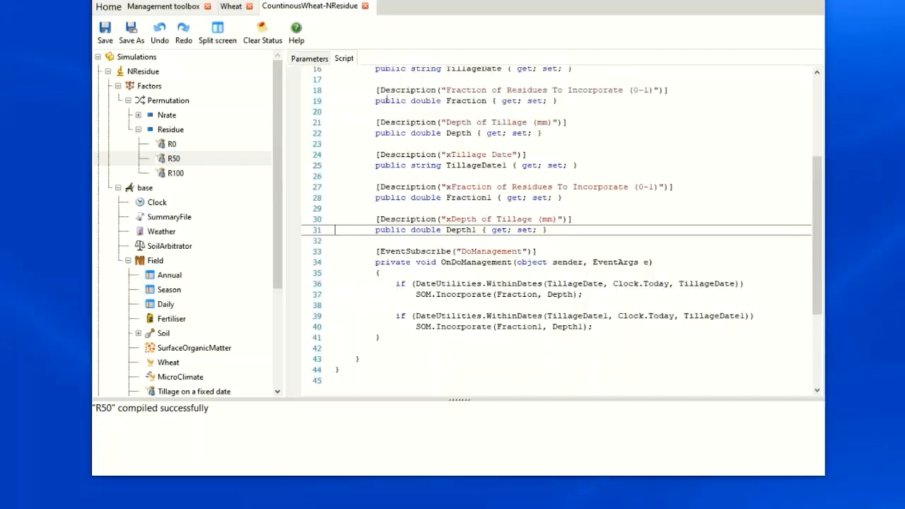
click(315, 59)
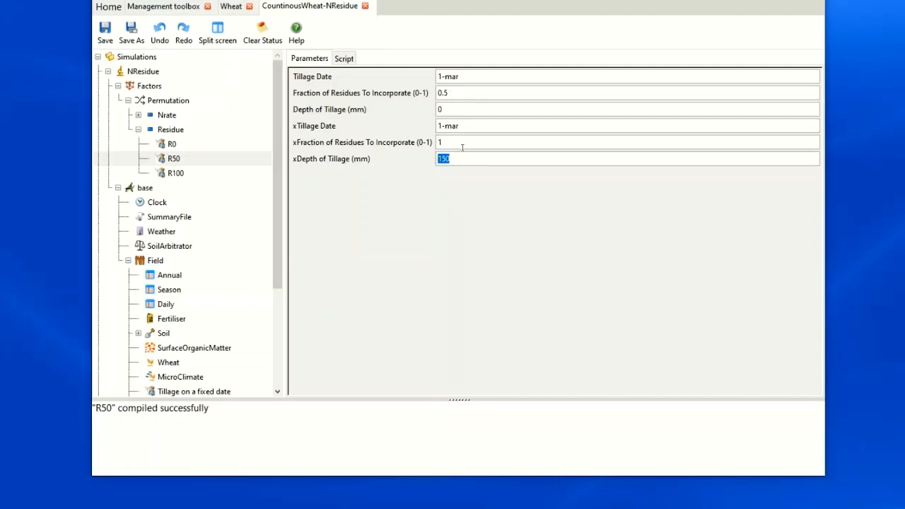
click(463, 146)
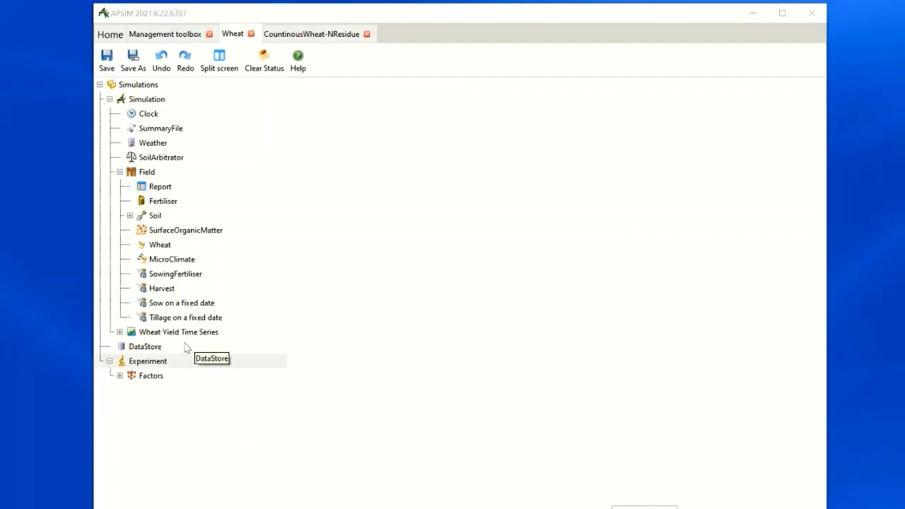
Step: Copy the Simulation node of the Wheat file into the Experiment node and rename the copy base
click(150, 100)
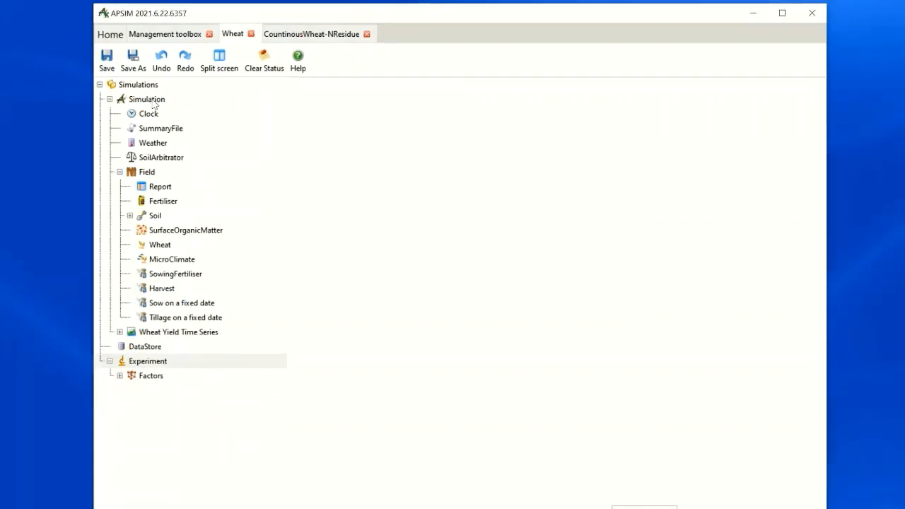
drag(152, 102, 155, 363)
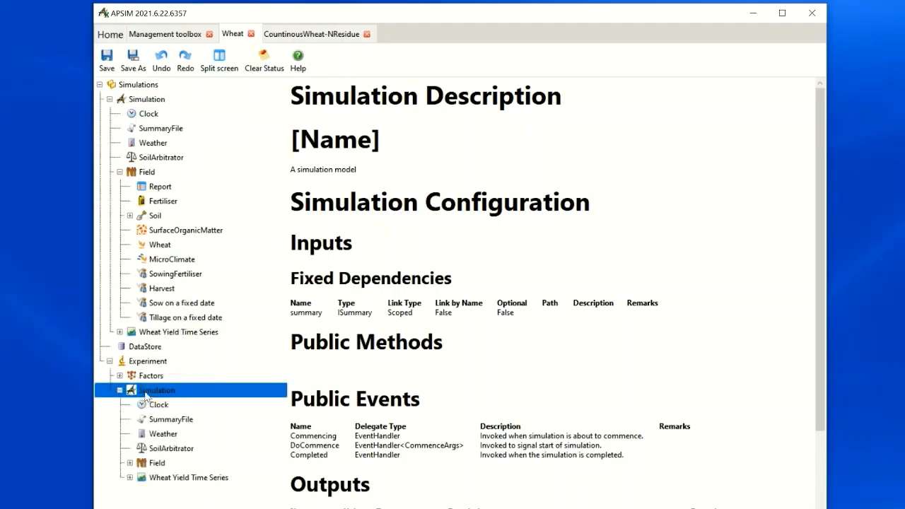
double_click(146, 393)
click(146, 393)
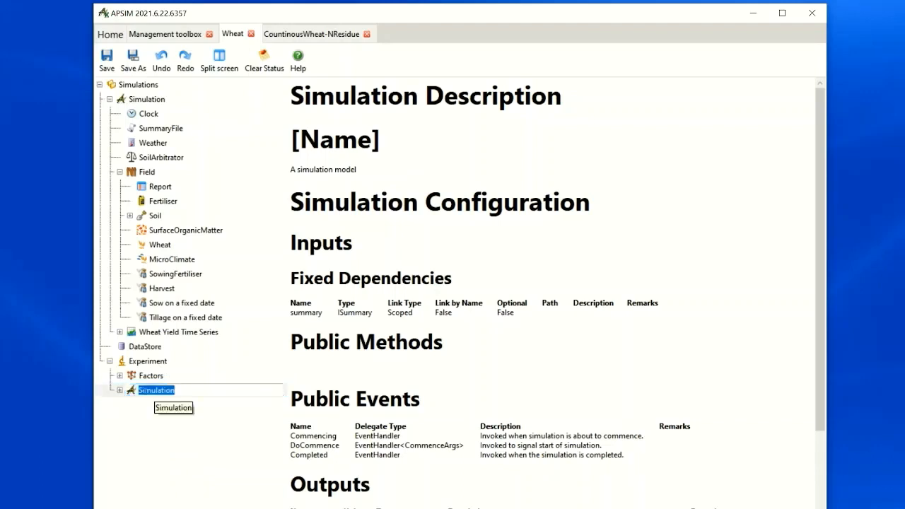
text(base)
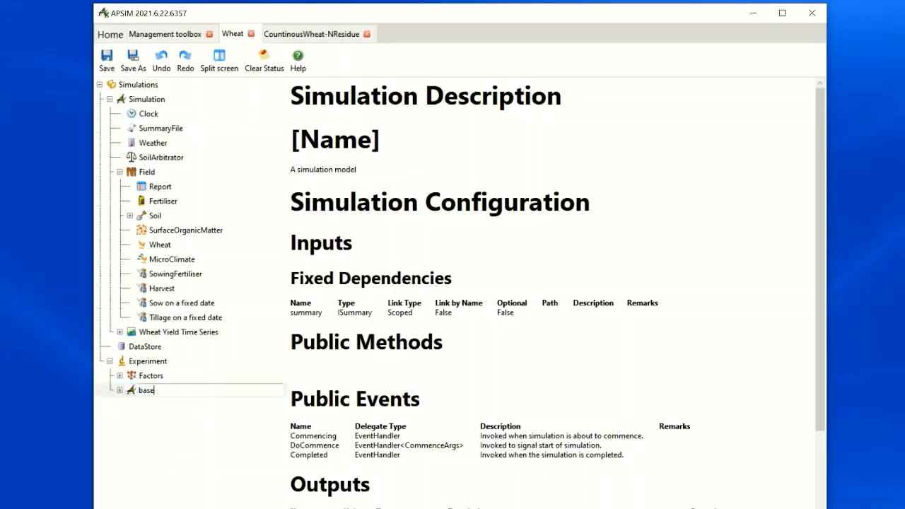
Step: Delete the original Simulation node of the Wheat file, keeping only the base copy inside the Experiment
key(Return)
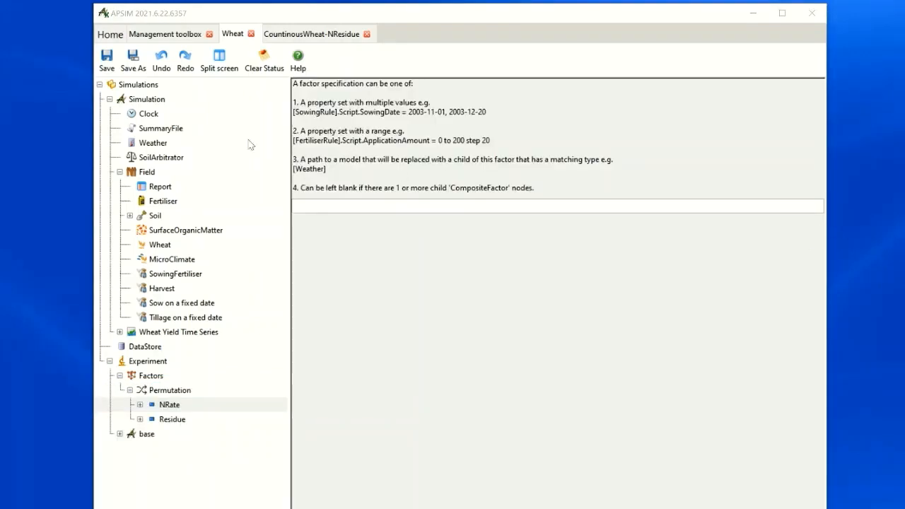
click(145, 101)
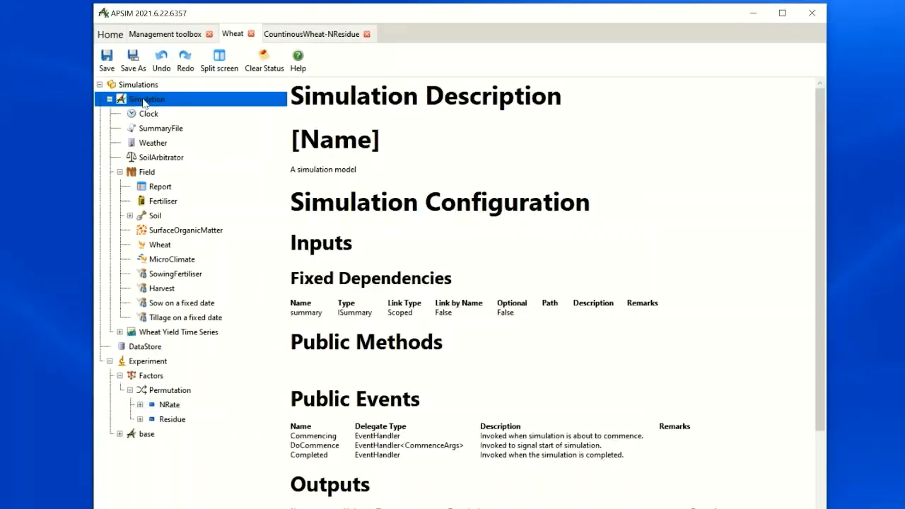
key(Delete)
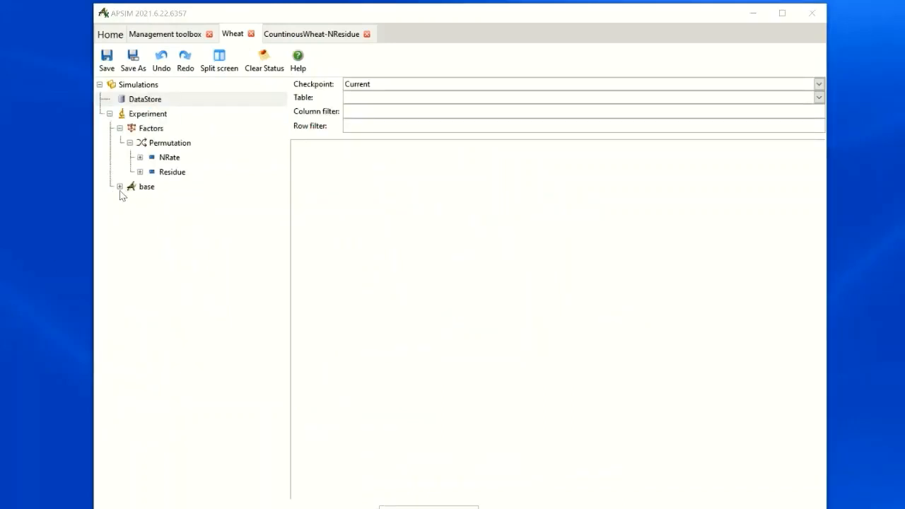
Step: Set the specification of the NRate factor to [SowingFertiliser], using the manager's name from the Field node of base
click(120, 188)
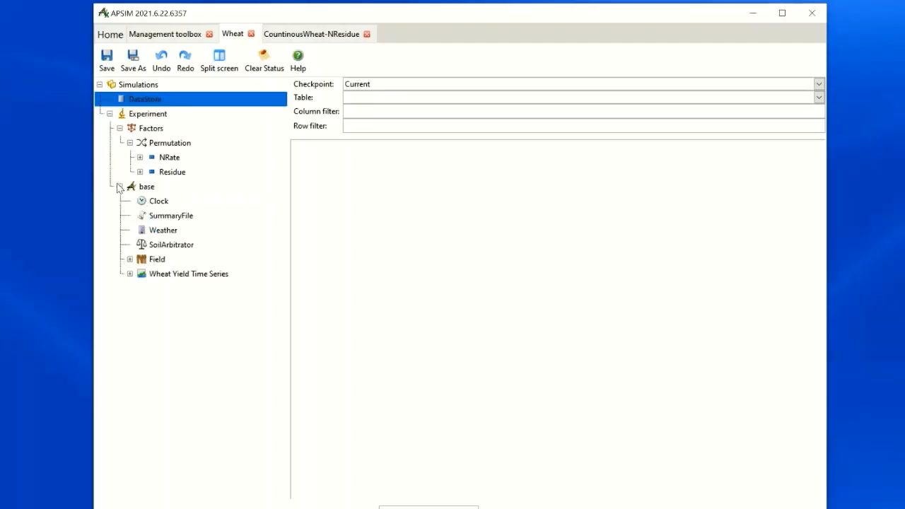
click(130, 260)
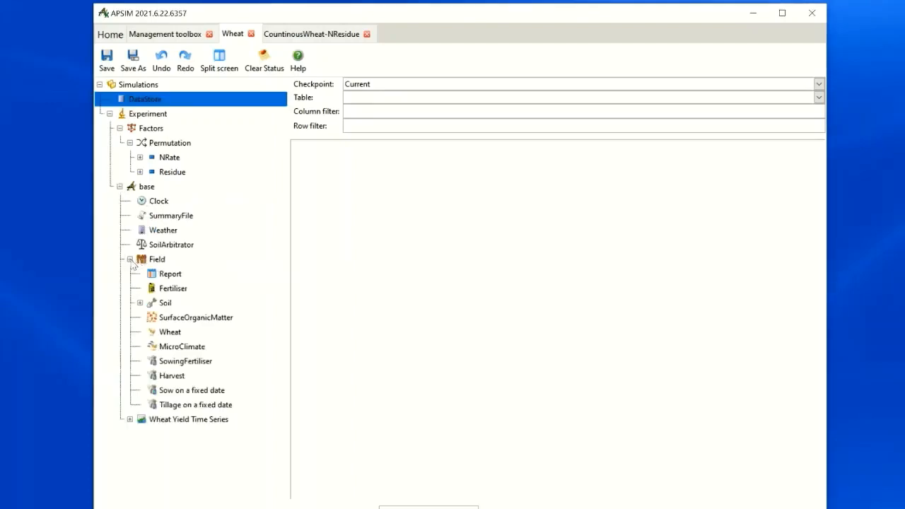
click(190, 364)
right_click(189, 362)
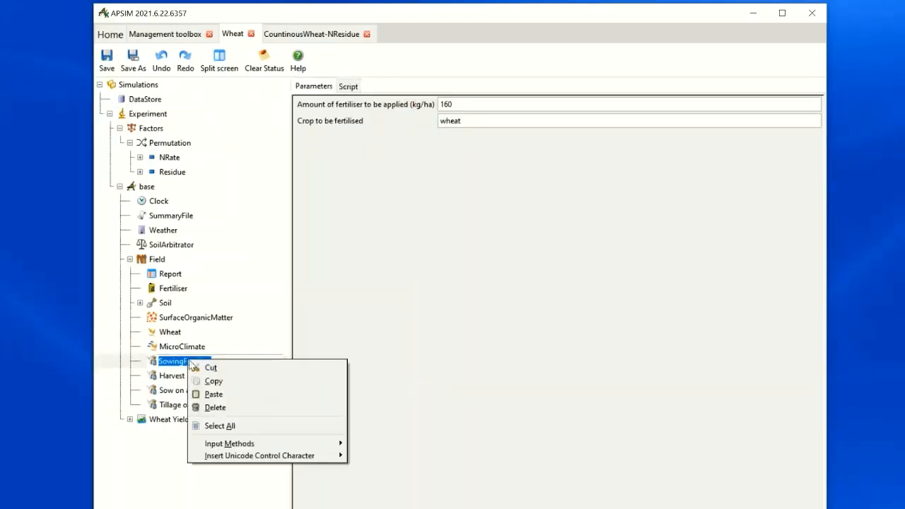
click(209, 380)
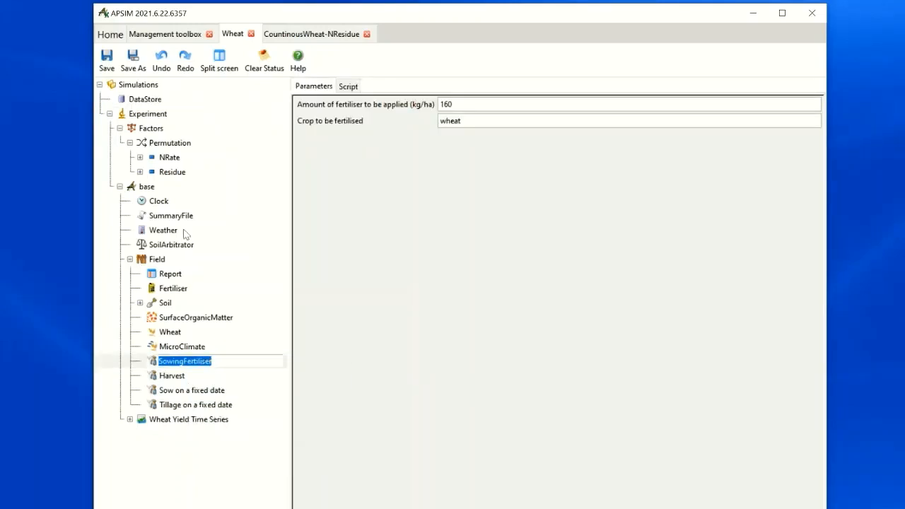
click(168, 158)
click(308, 207)
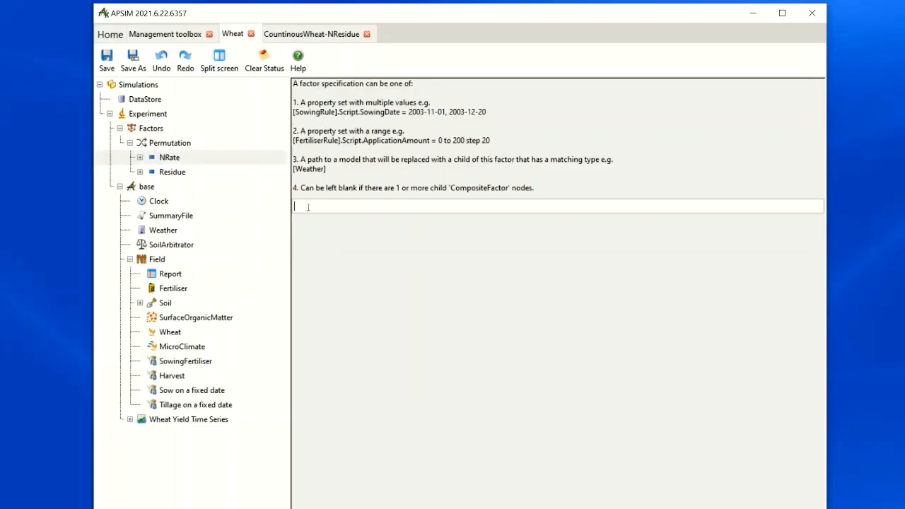
text([)
key(ctrl+v)
text(])
Step: Set the specification of the Residue factor to [Tillage on a fixed date], using the name of that manager in base
click(180, 409)
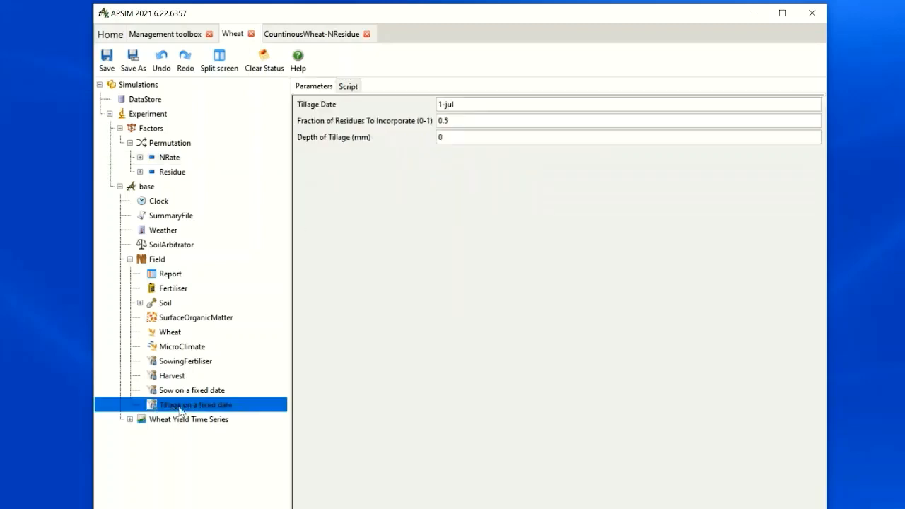
click(179, 407)
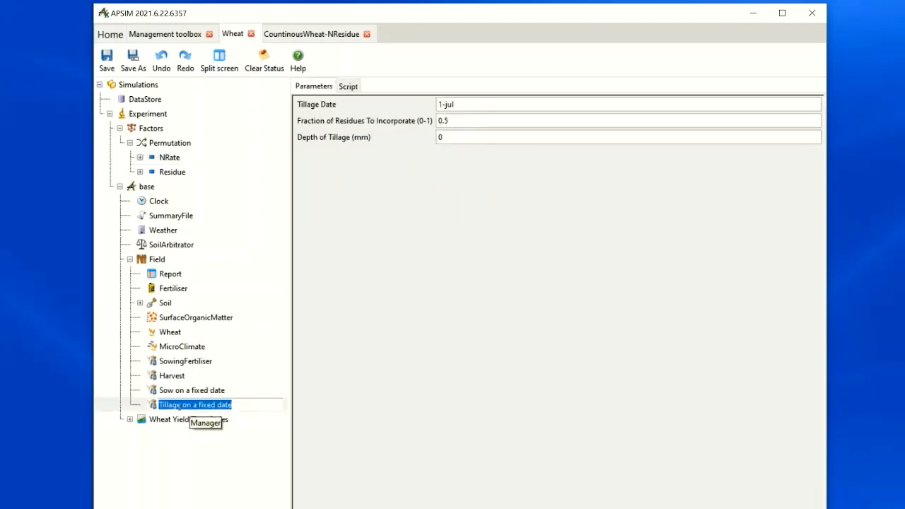
click(184, 177)
click(297, 205)
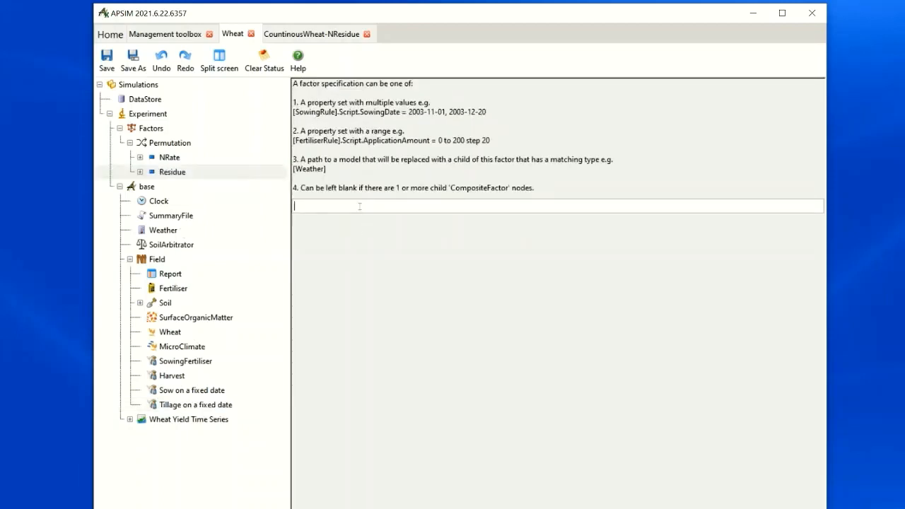
text([)
key(ctrl+v)
text(])
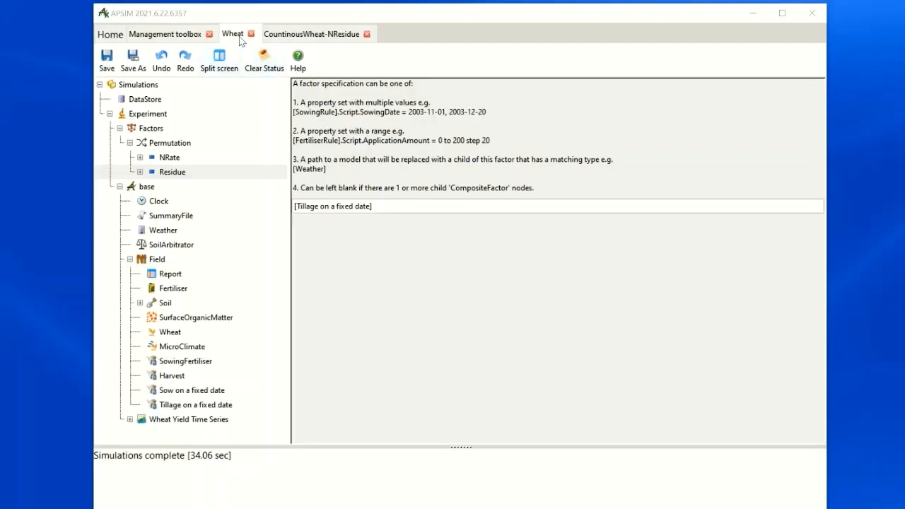
Step: Examine the simulation dates and the soil's Physical, Chemical and Organic properties under base in the CountinousWheat-NResidue file
click(298, 37)
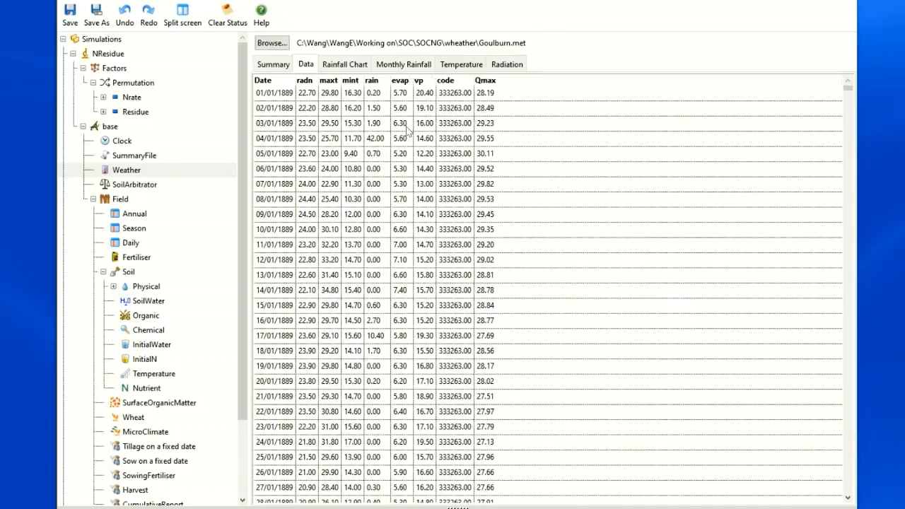
click(122, 141)
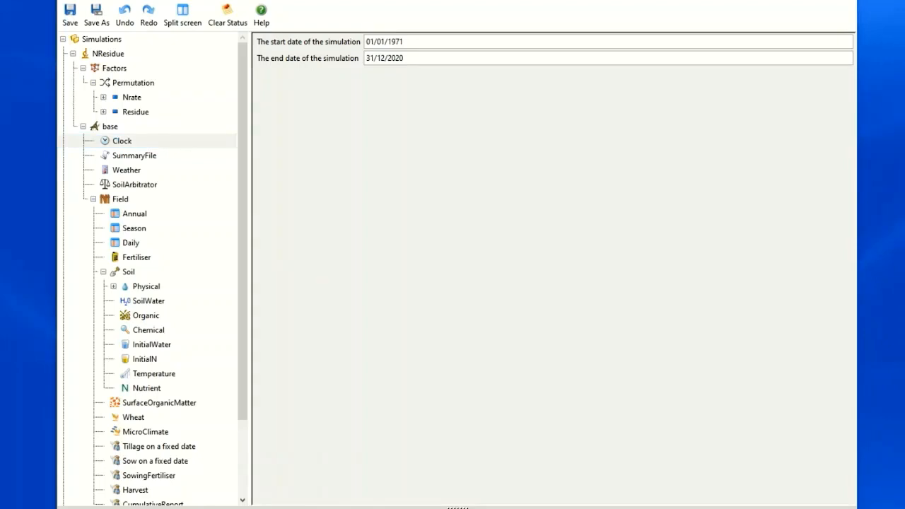
click(138, 288)
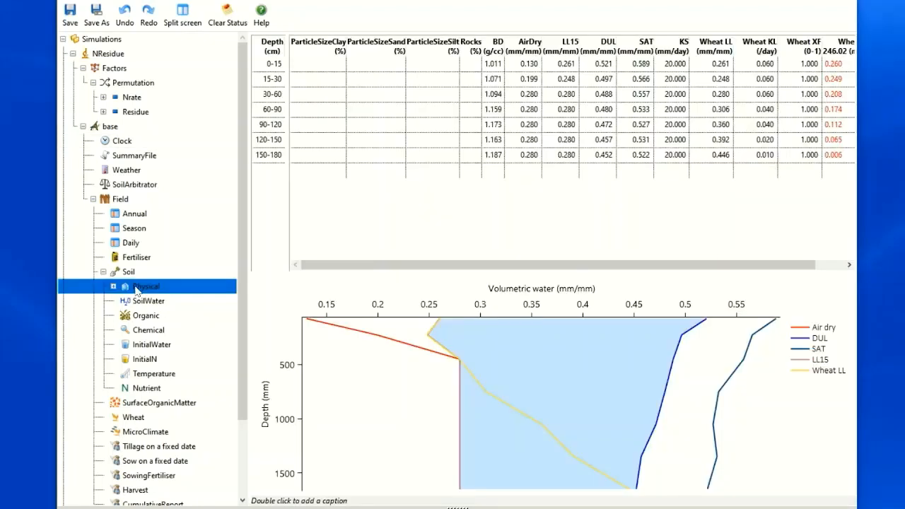
click(145, 331)
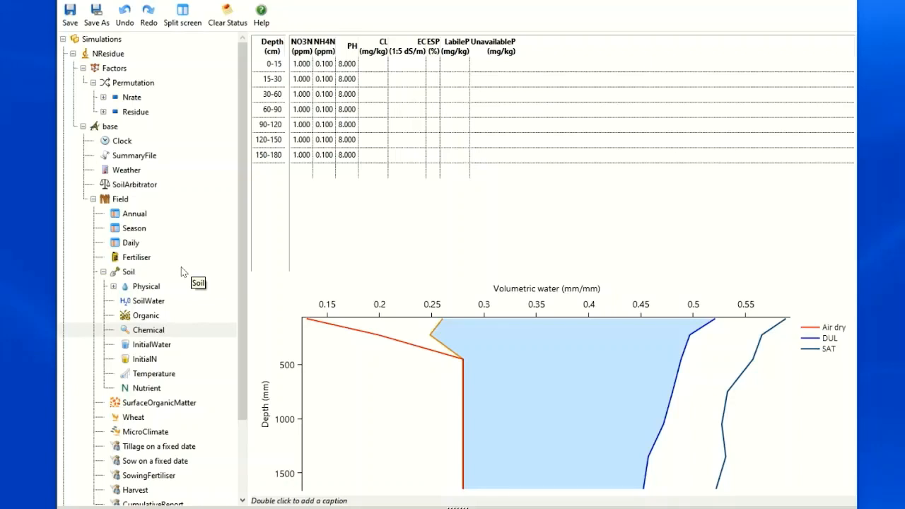
click(154, 322)
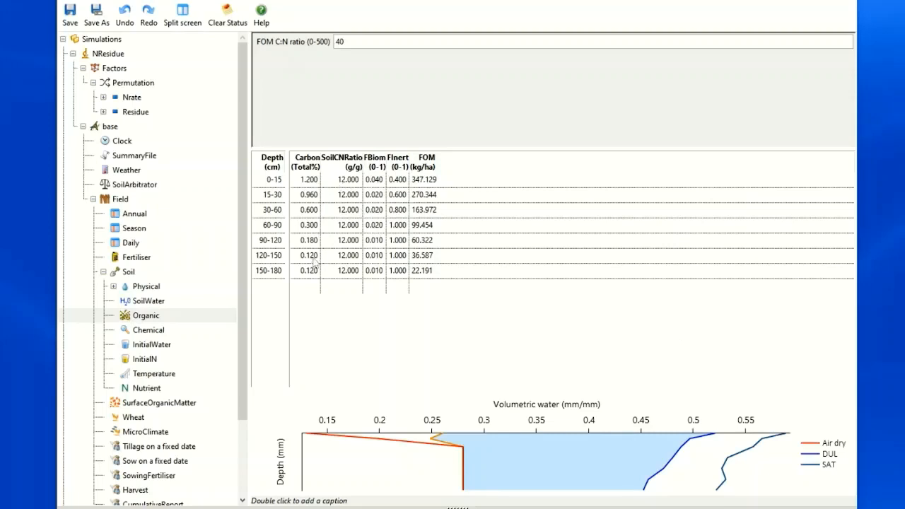
click(321, 212)
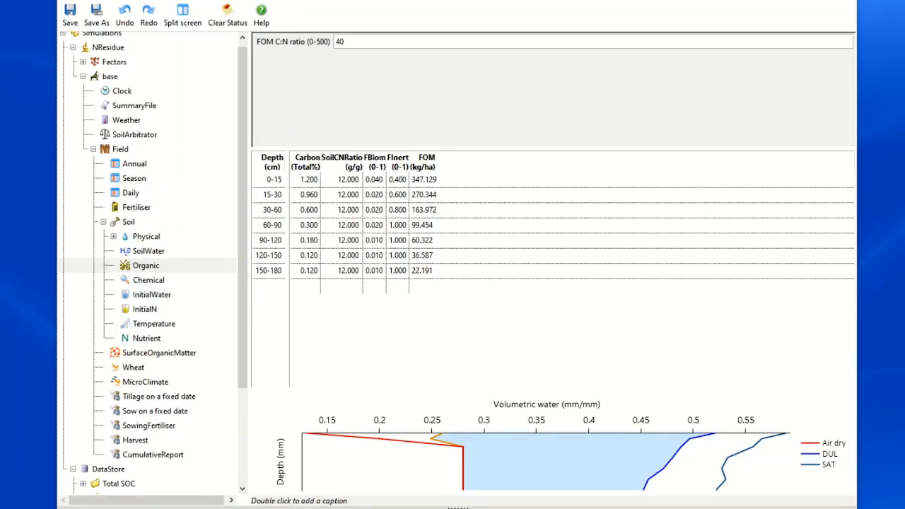
Step: Examine the soil's initial water and nitrogen, the surface organic matter settings and the Annual report of base
scroll(208, 275, down, 1)
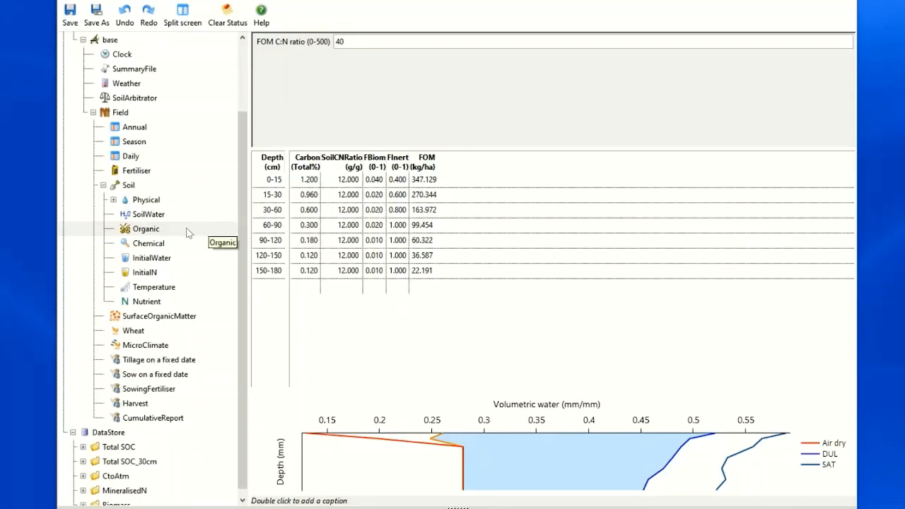
click(151, 260)
click(147, 273)
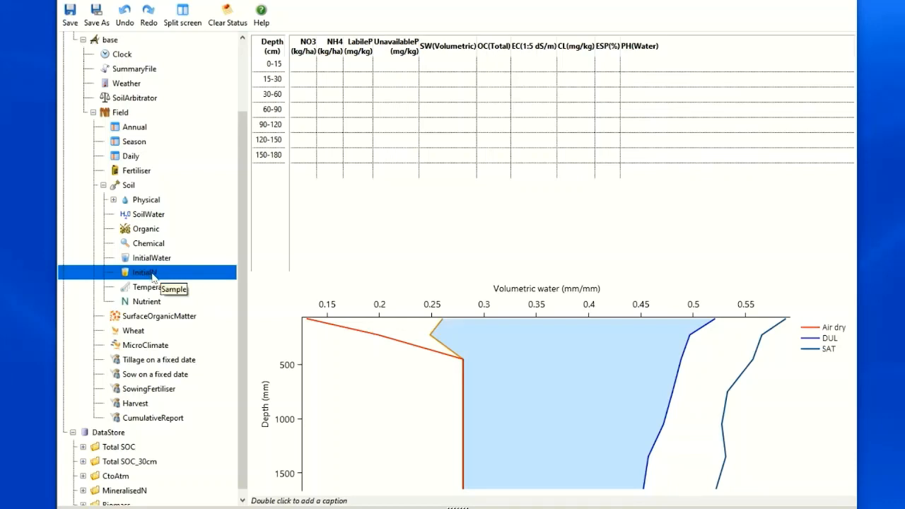
click(146, 318)
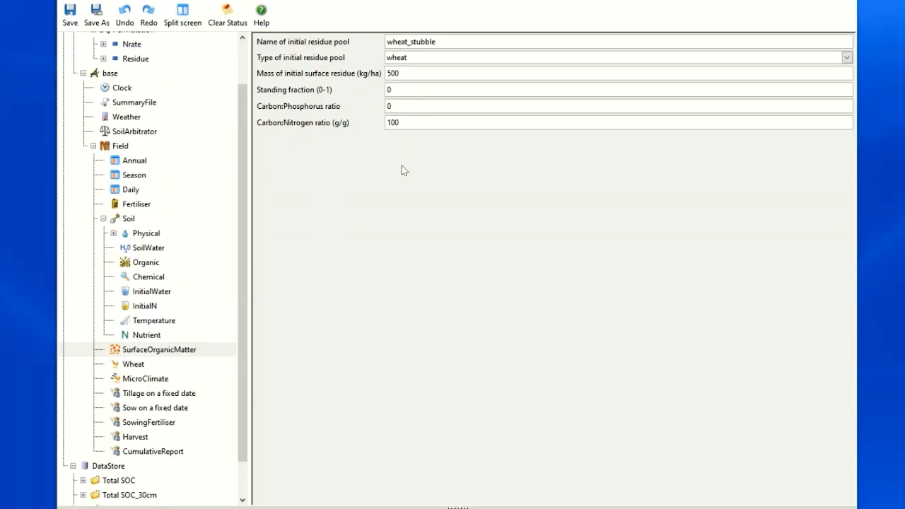
click(138, 163)
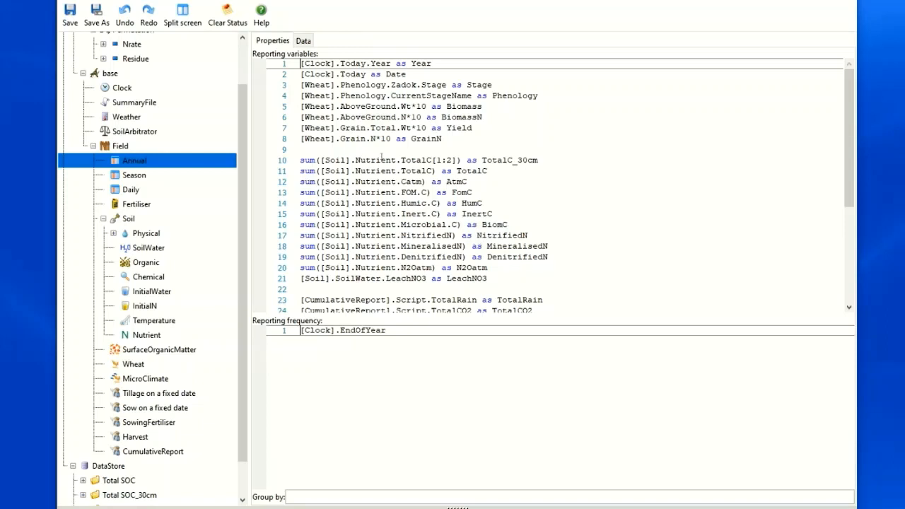
Step: Try starting a new reporting variable sum([Soil].Nutrient. below the AtmC line of the Annual report
key(alt+Tab)
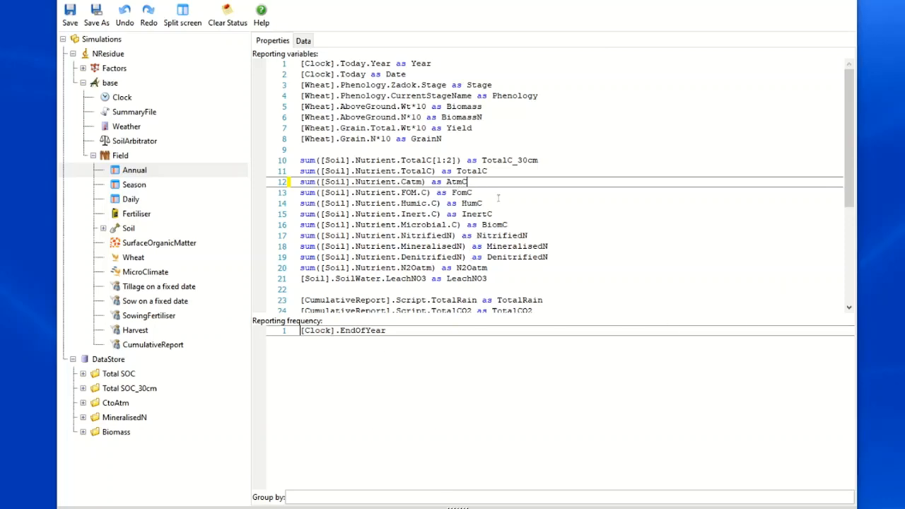
key(Return)
text(sum([Soil].Nutrient)
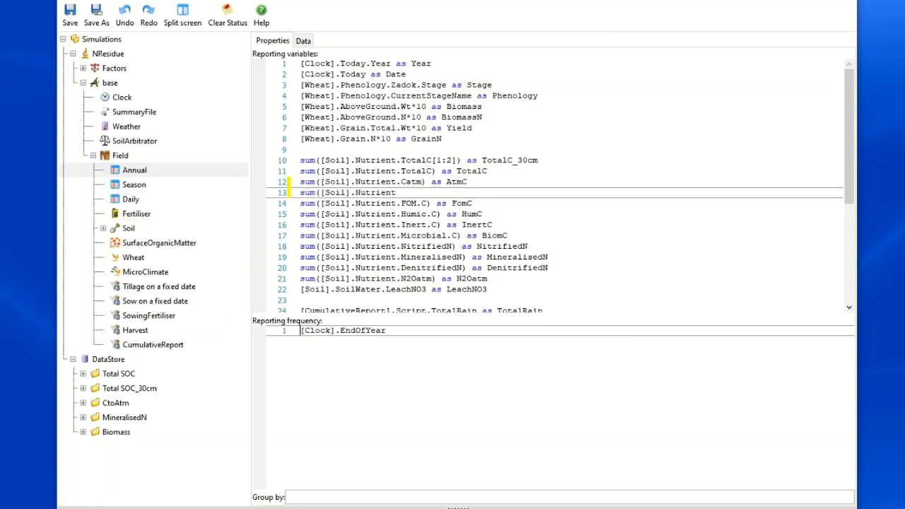
text(.)
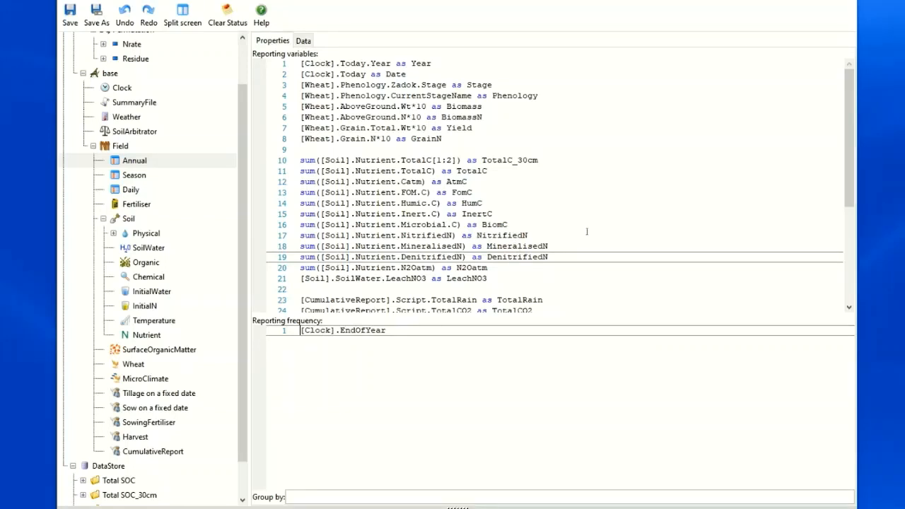
Step: Examine the remaining Annual reporting variables and the list of simulations generated by the NResidue experiment
drag(846, 152, 845, 229)
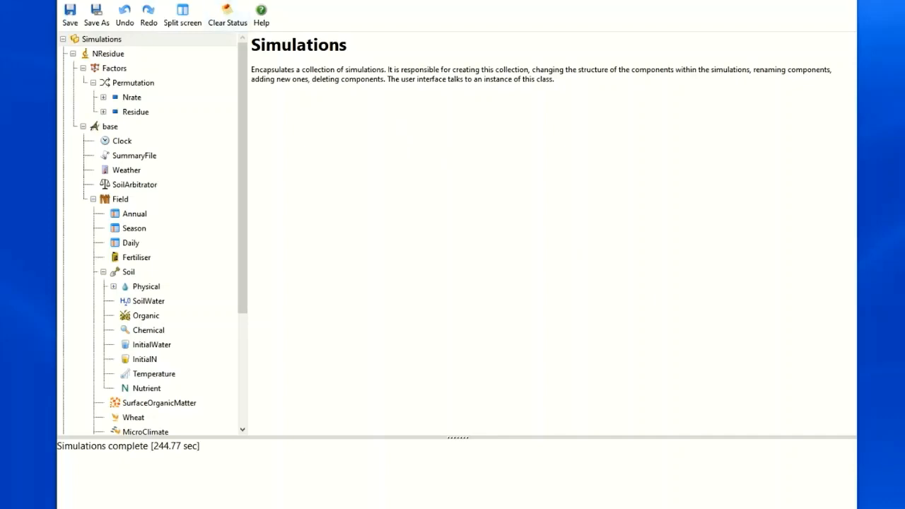
right_click(106, 43)
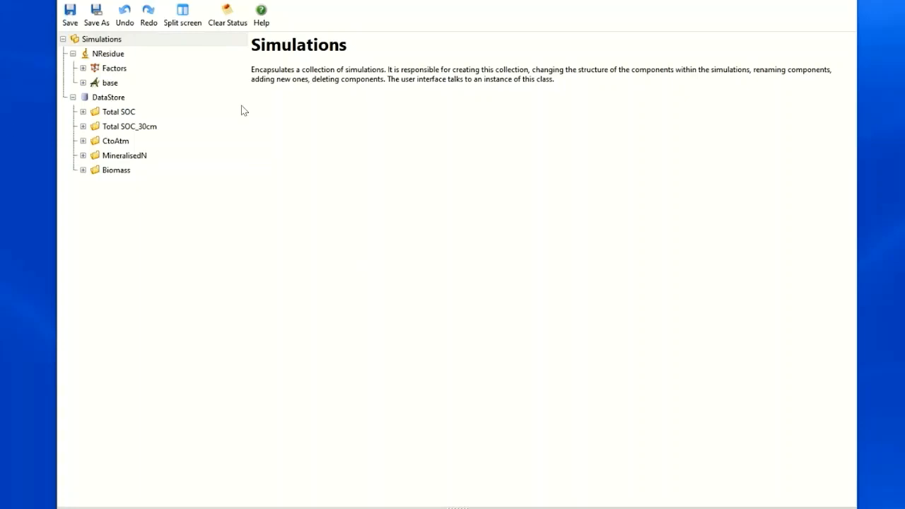
click(118, 60)
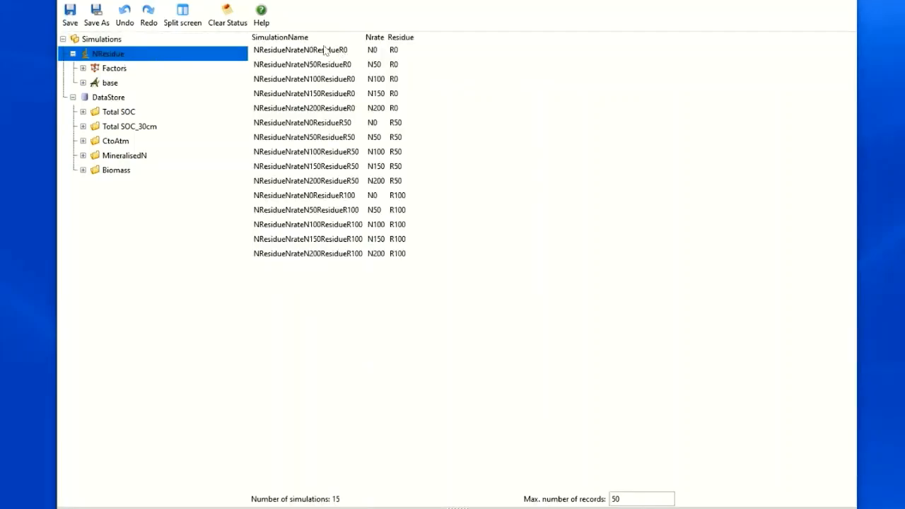
Step: Examine the DataStore and its result graph folders, from Total SOC through MineralisedN to Biomass
click(108, 97)
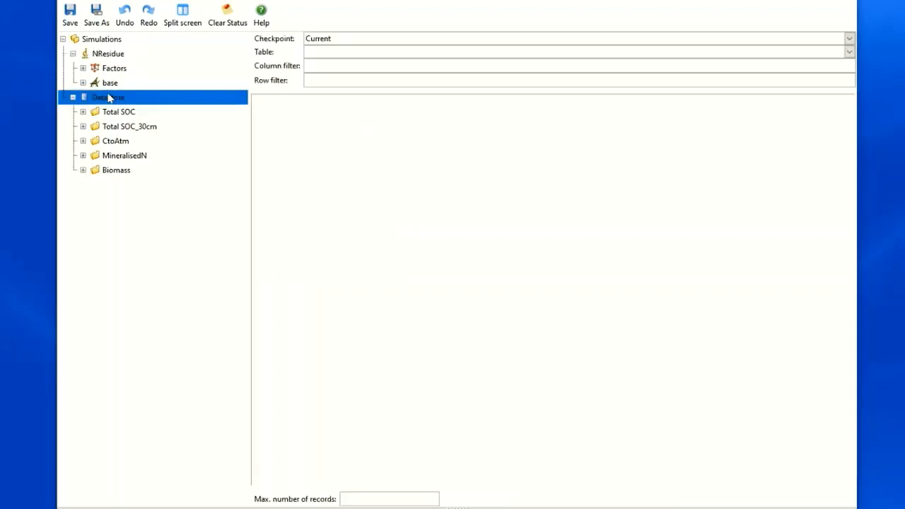
click(361, 53)
click(339, 82)
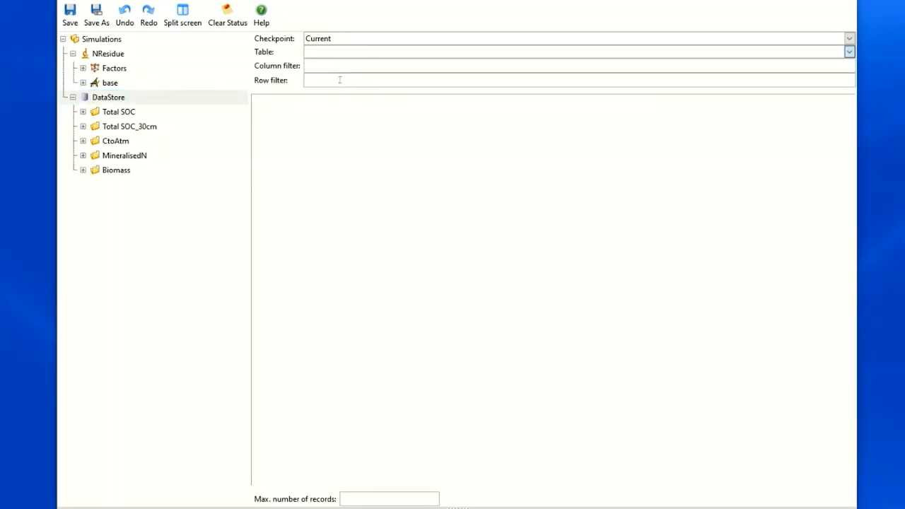
click(118, 112)
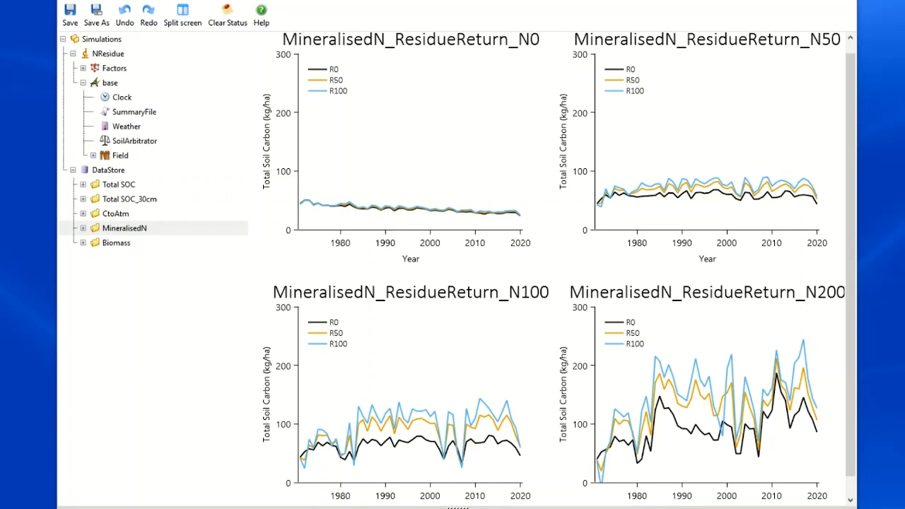
key(Down)
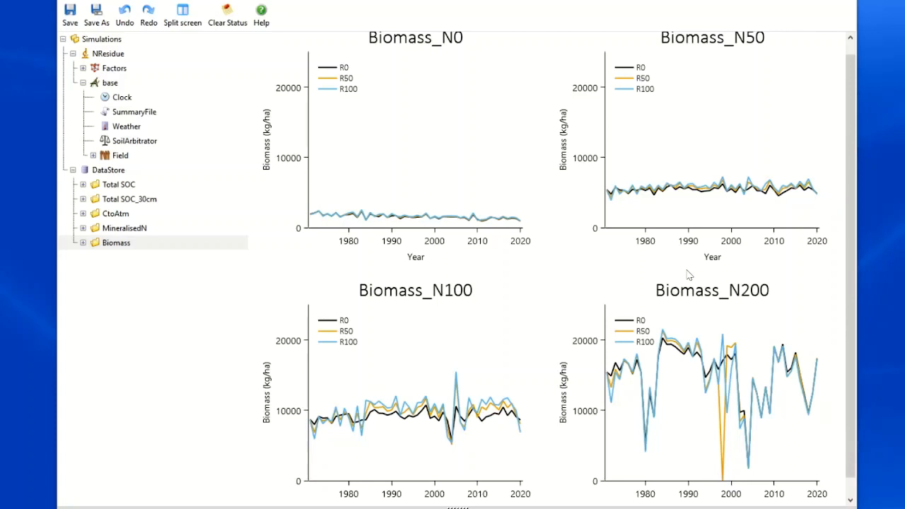